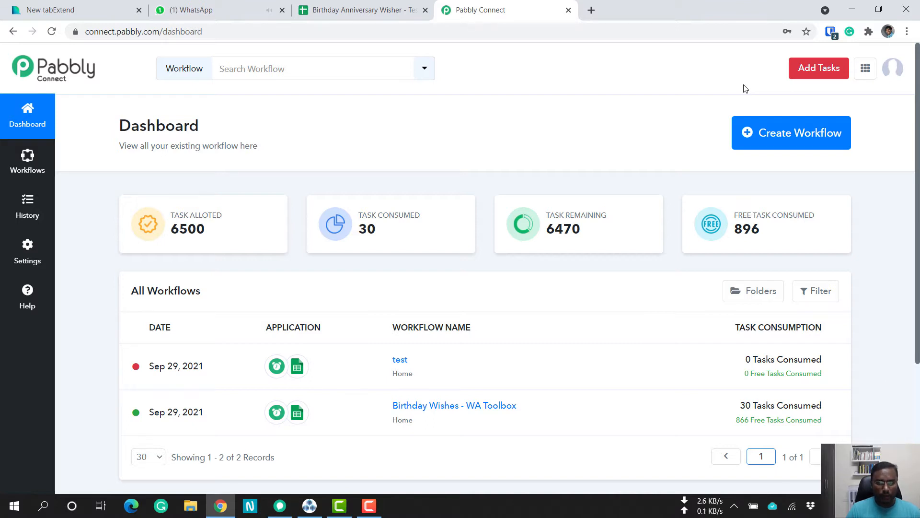
# Switch to the Birthday Anniversary Wisher - Testing spreadsheet and examine the first contact's WhatsApp number, name, date of birth and client fields.
pyautogui.click(384, 10)
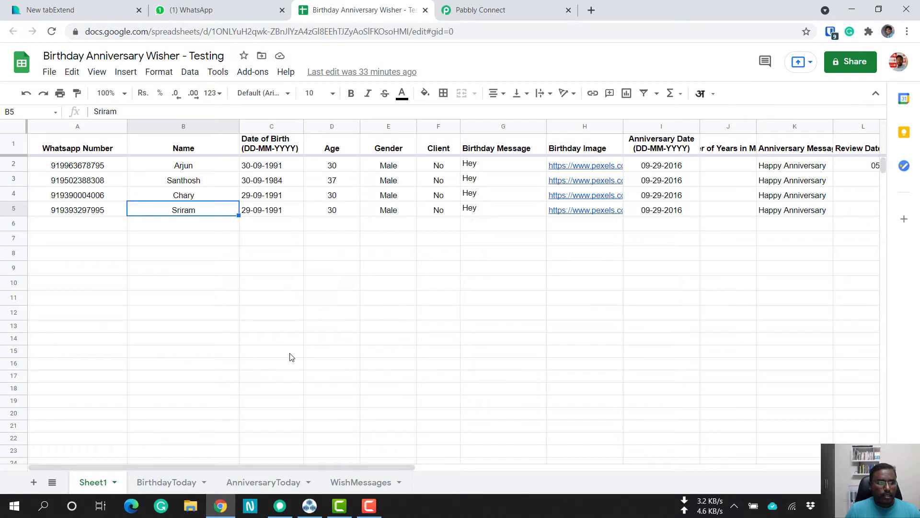
pyautogui.click(111, 168)
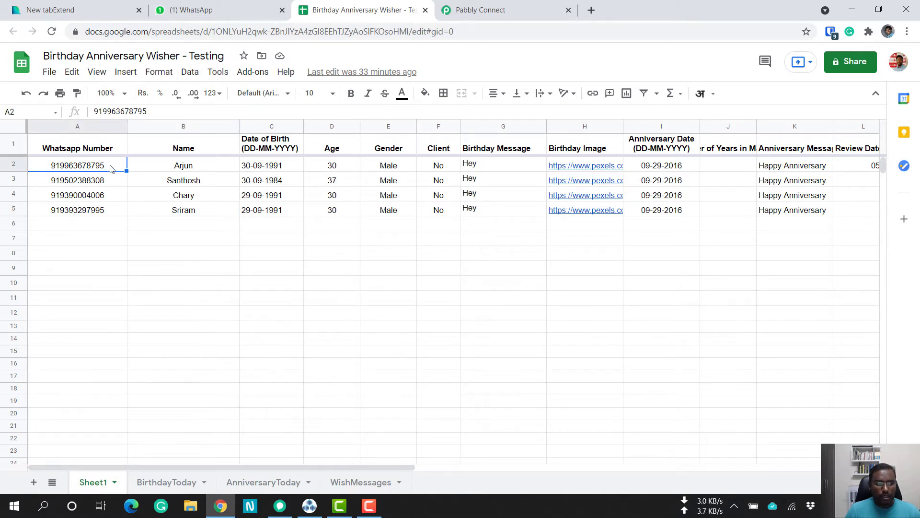
pyautogui.click(179, 165)
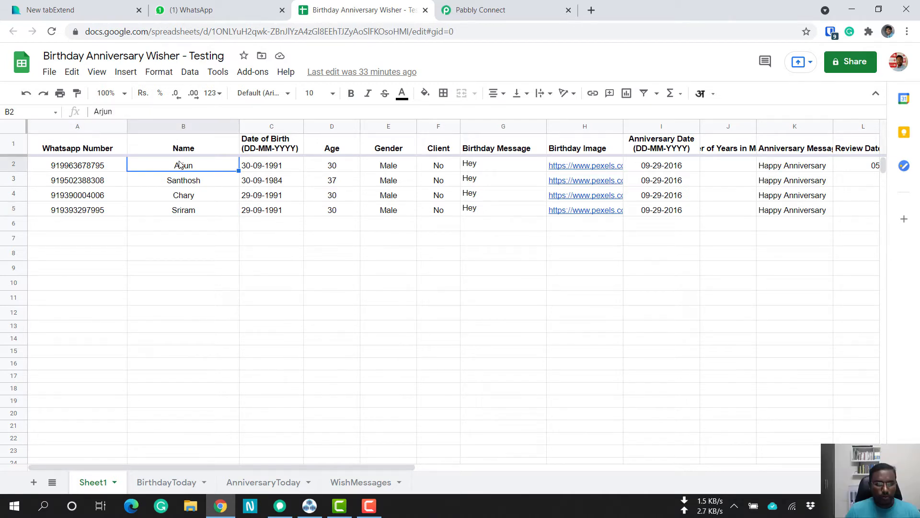
pyautogui.click(289, 165)
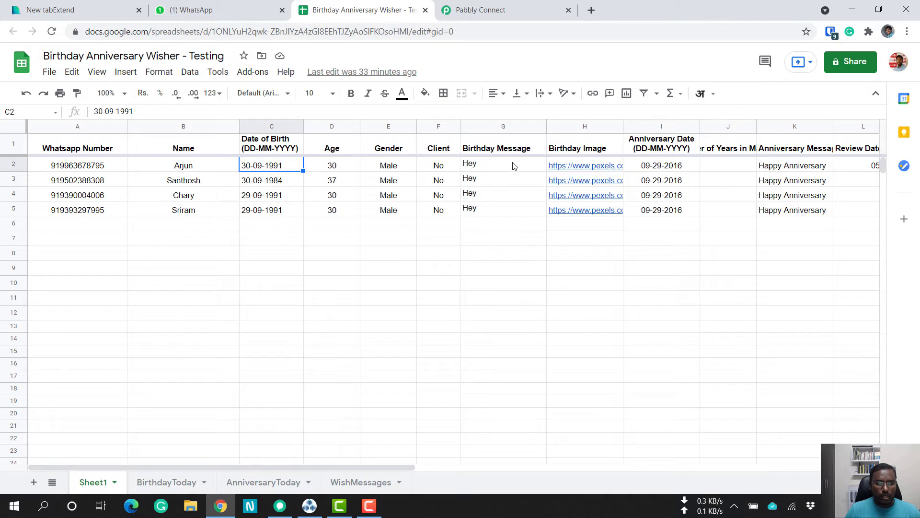
pyautogui.click(441, 171)
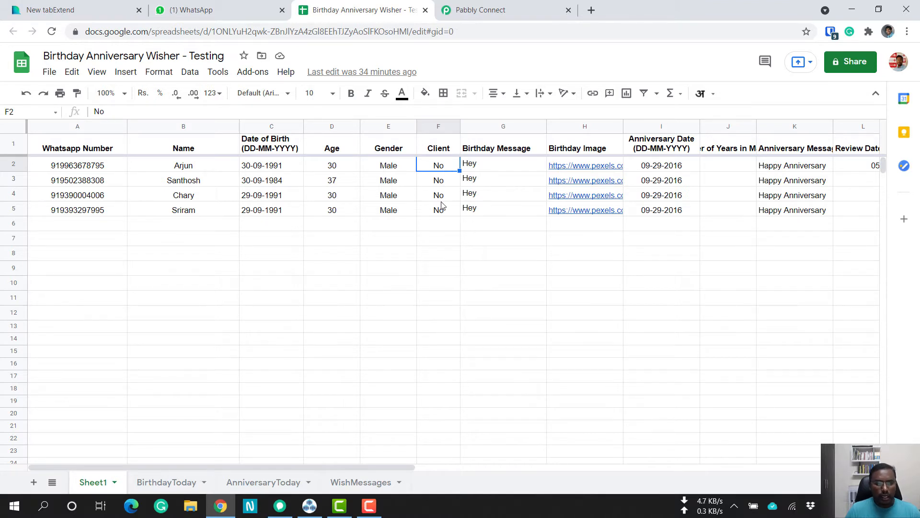
# Inspect the formula behind the first contact's Birthday Message in cell G2, leaving the cell unedited.
pyautogui.click(494, 167)
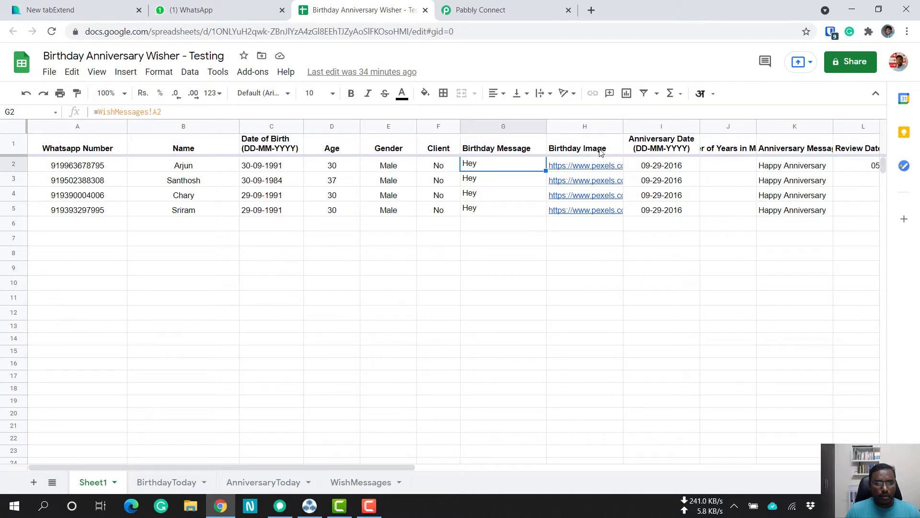
pyautogui.moveTo(599, 119); pyautogui.dragTo(596, 138)
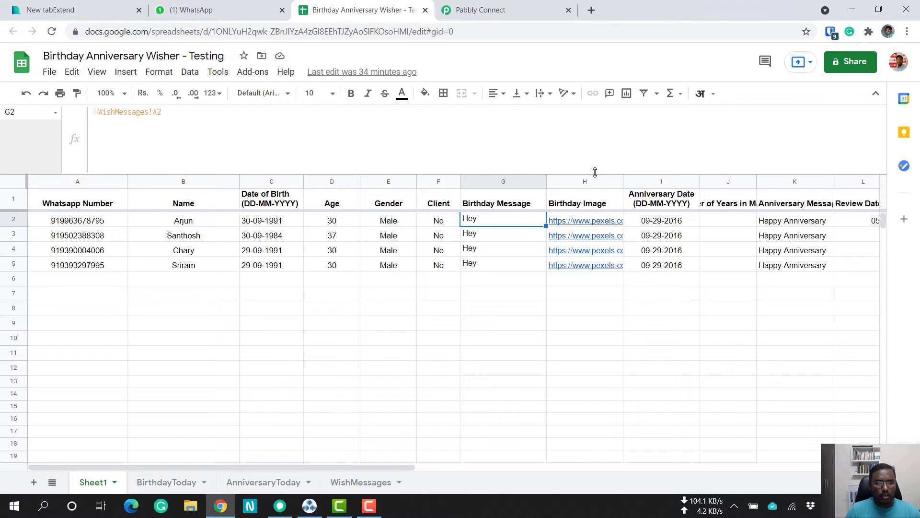
pyautogui.doubleClick(487, 221)
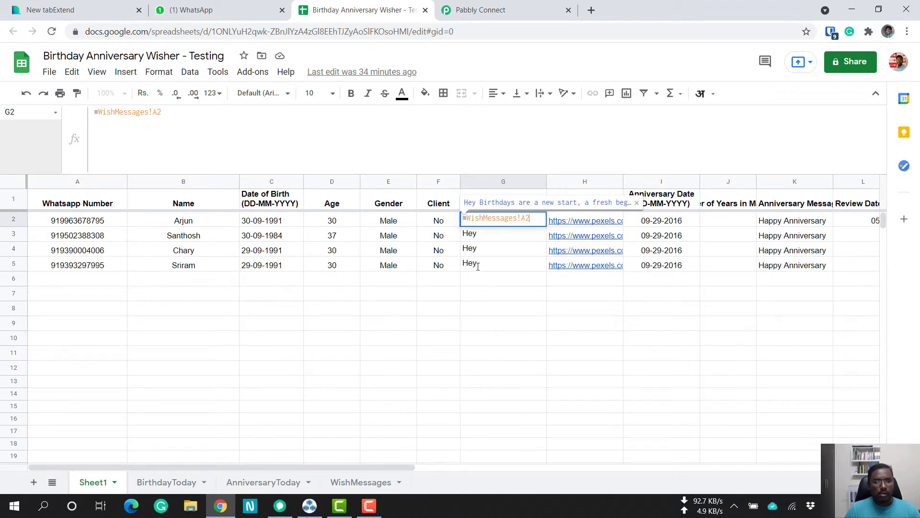
pyautogui.press('Escape')
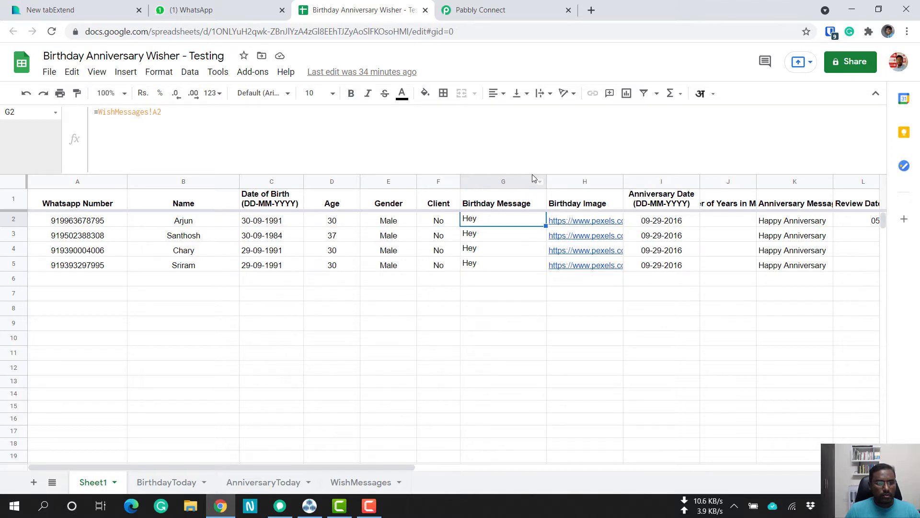
pyautogui.moveTo(532, 172); pyautogui.dragTo(537, 123)
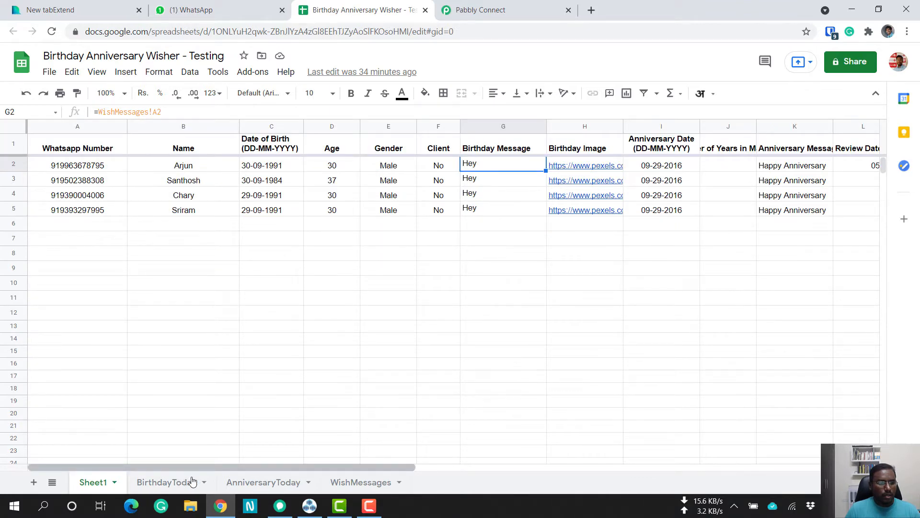
# Open the WishMessages sheet and read the full birthday message template in cell A2 without editing it.
pyautogui.click(352, 484)
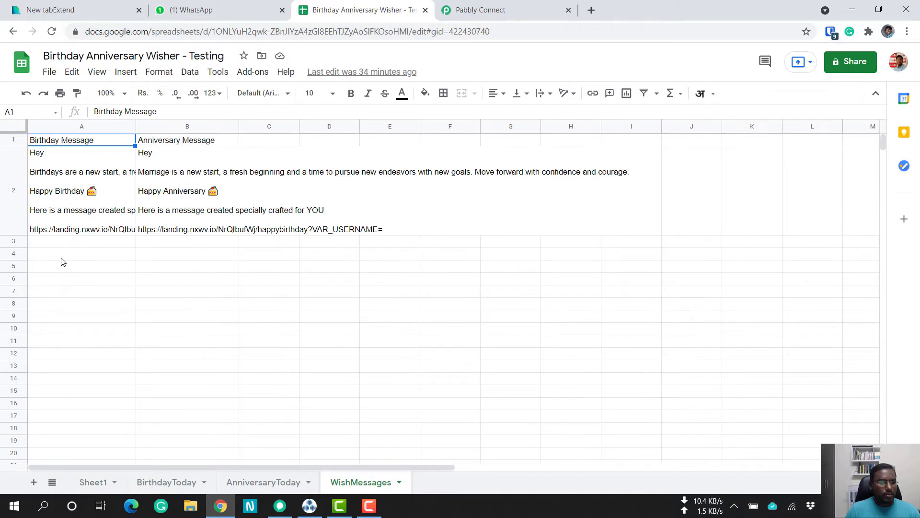
pyautogui.click(97, 180)
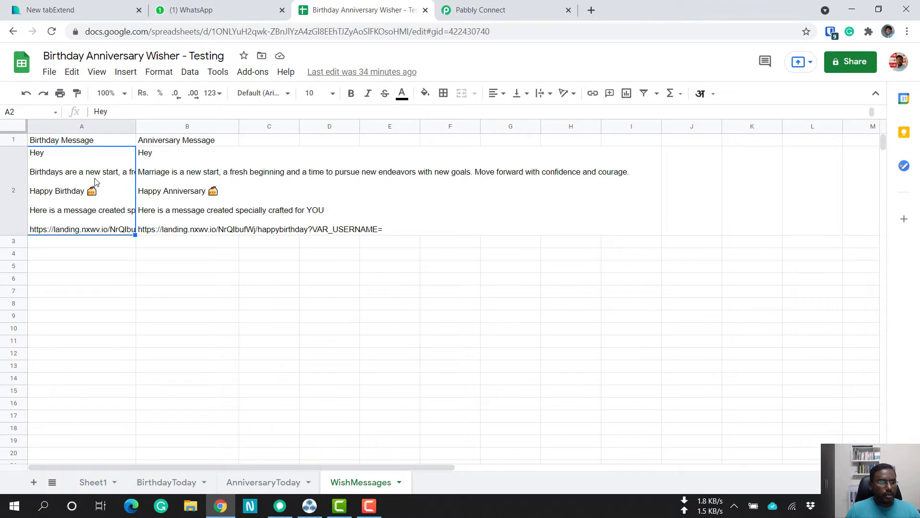
pyautogui.doubleClick(95, 181)
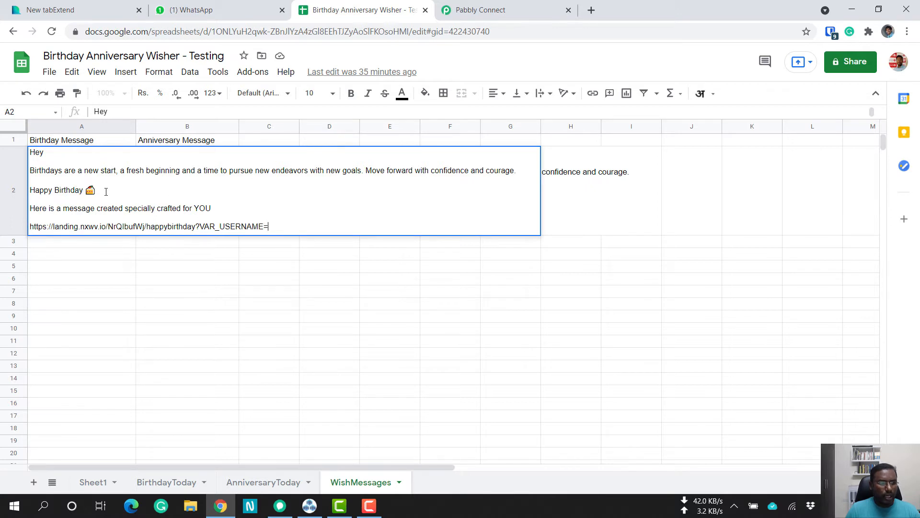
pyautogui.press('Escape')
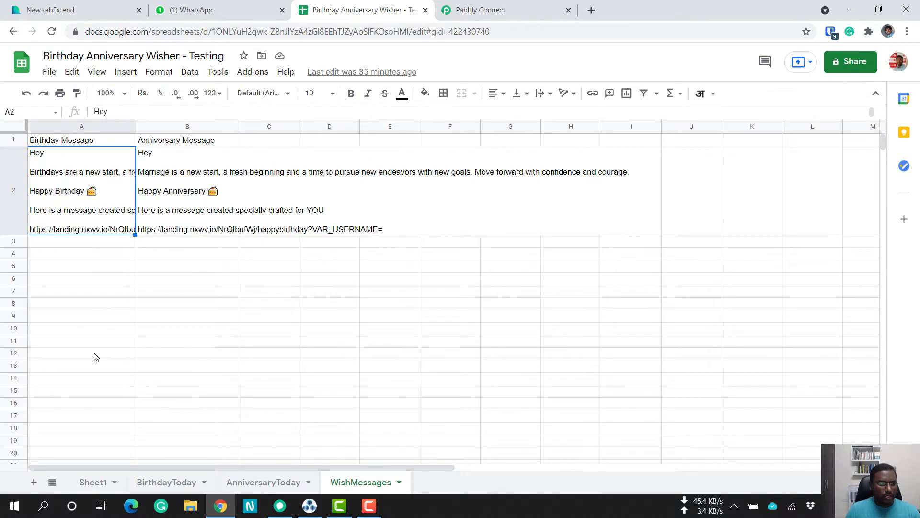
# Return to Sheet1 and examine the Birthday Image, Anniversary Date, Number of Years in Marriage and Anniversary Message columns.
pyautogui.click(90, 482)
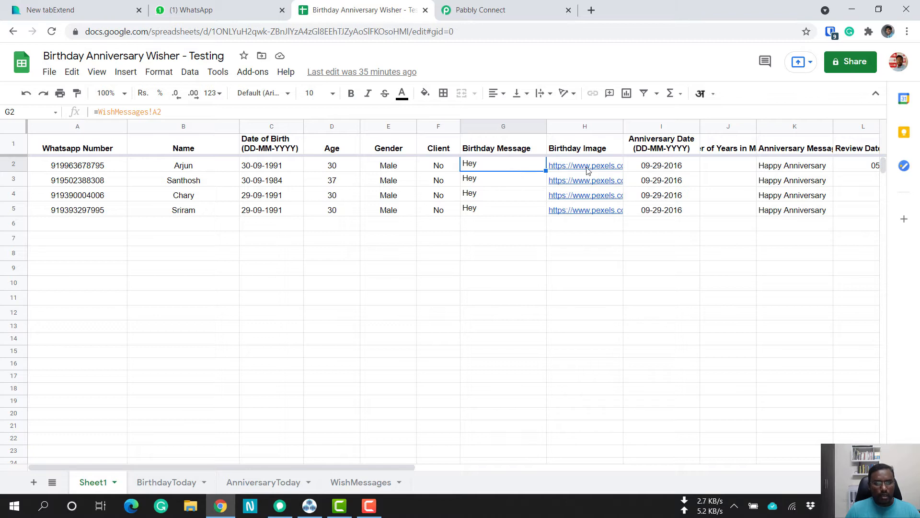
pyautogui.moveTo(606, 170)
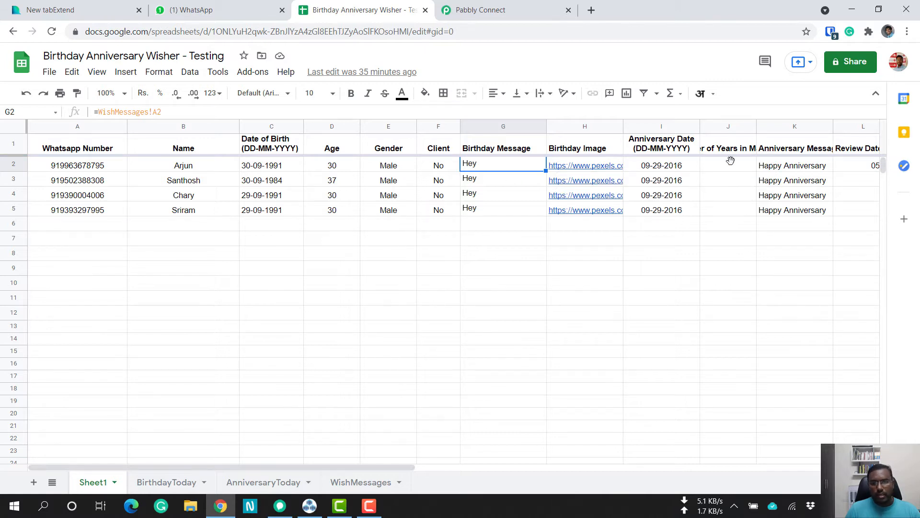
pyautogui.click(676, 150)
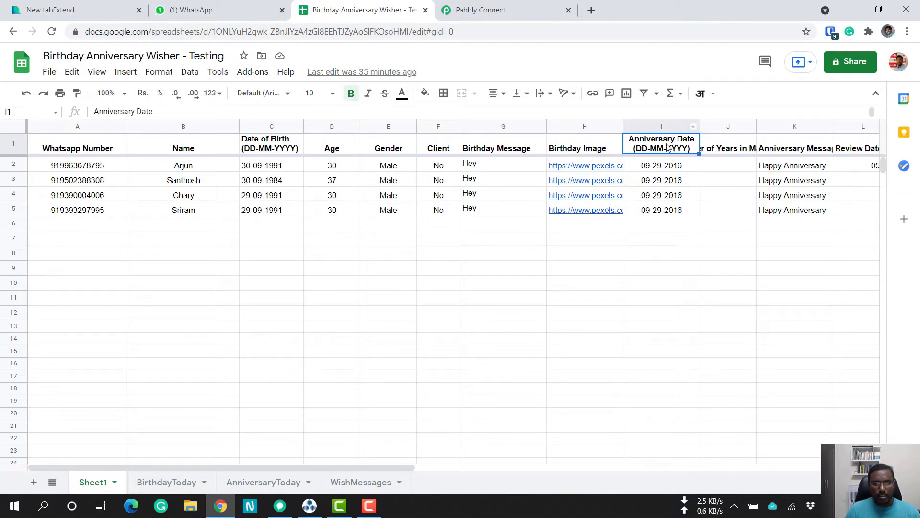
pyautogui.click(739, 143)
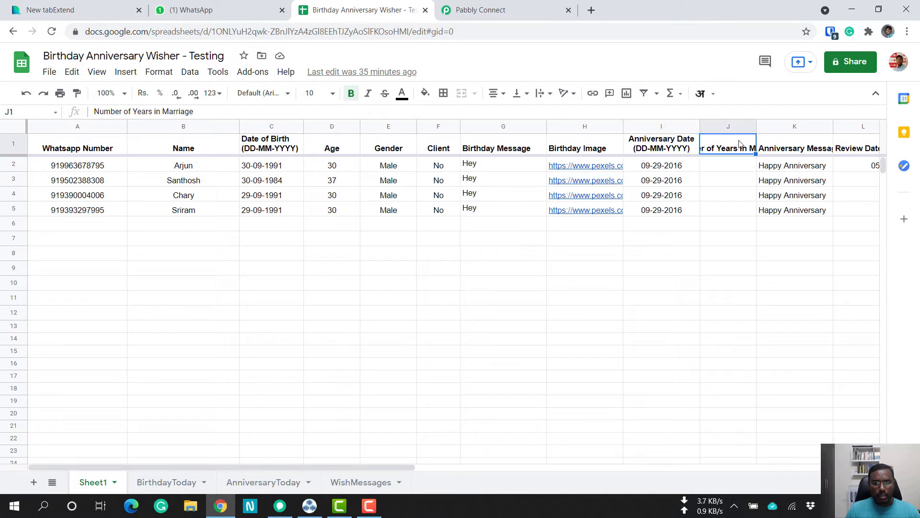
pyautogui.click(809, 150)
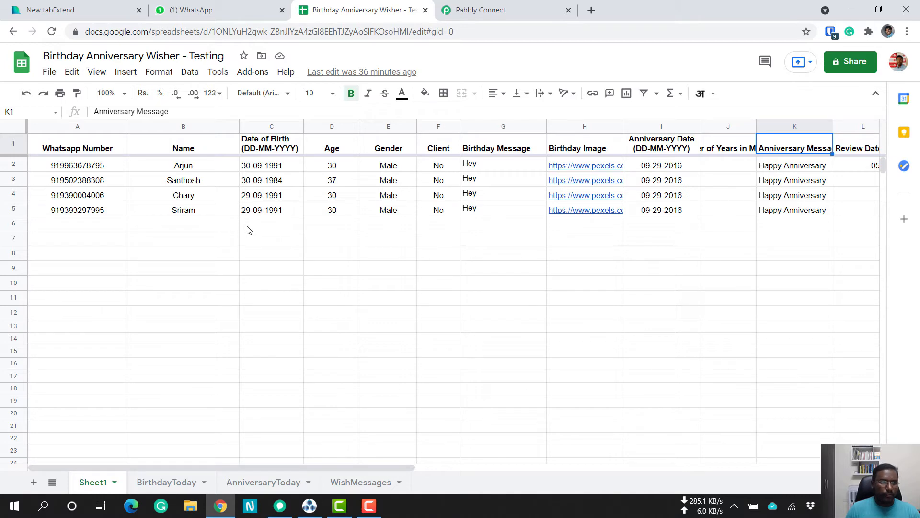
# Switch to WhatsApp Web and check the browser's installed extensions for WA Toolbox for WhatsApp.
pyautogui.click(254, 9)
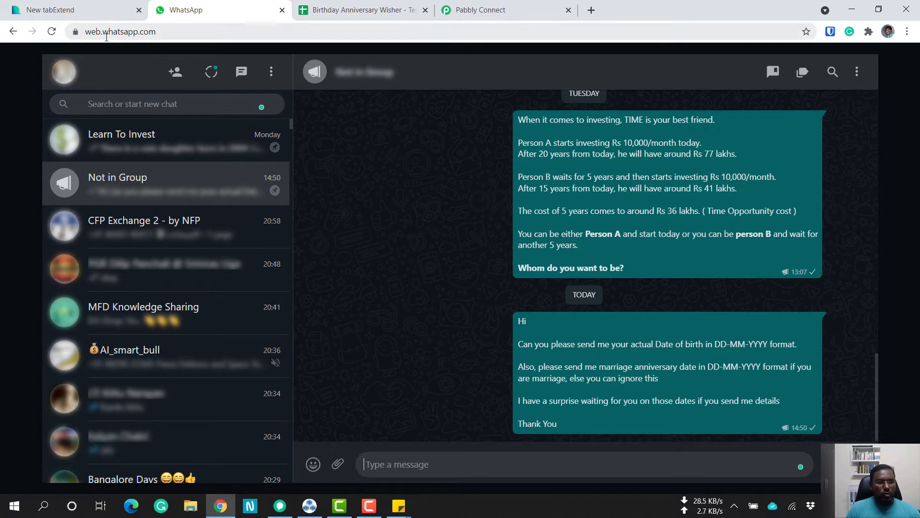
pyautogui.click(199, 31)
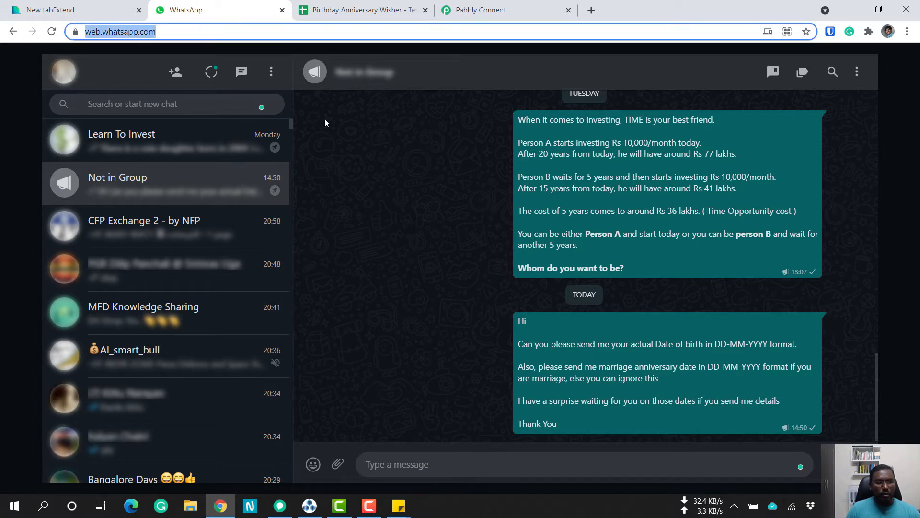
pyautogui.click(348, 174)
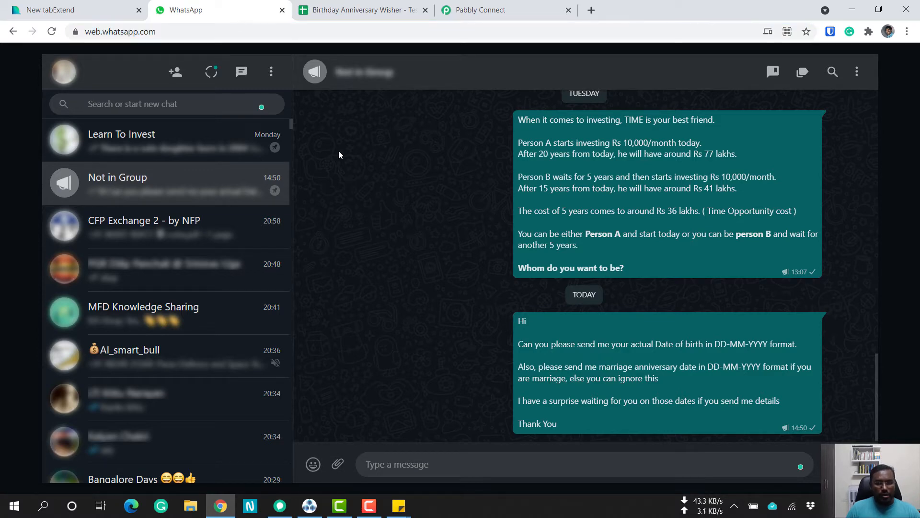
pyautogui.click(869, 32)
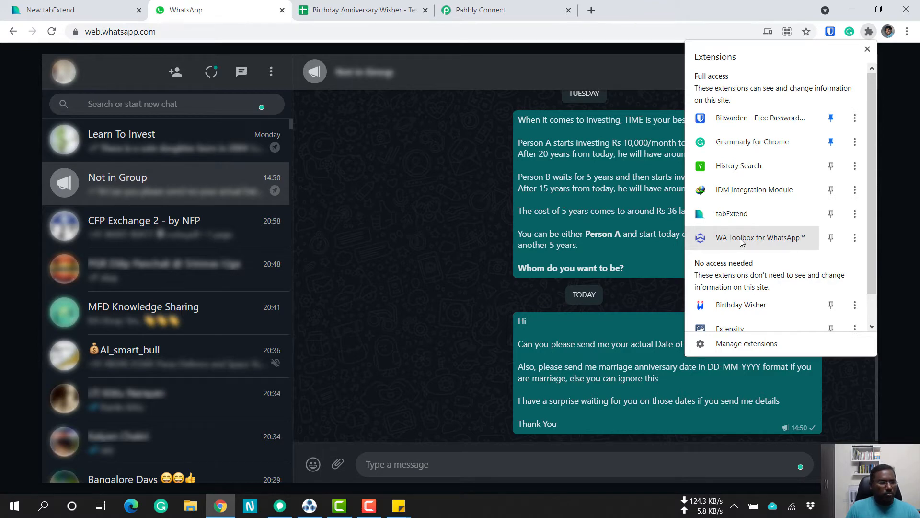
pyautogui.click(491, 234)
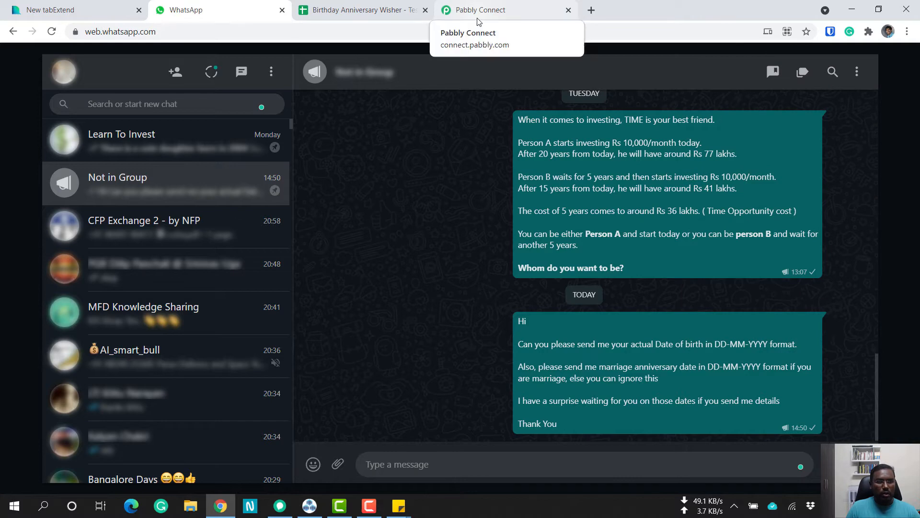
# Switch to Pabbly Connect, open the Birthday Wishes - WA Toolbox workflow and review its Schedule by Pabbly trigger settings.
pyautogui.click(477, 15)
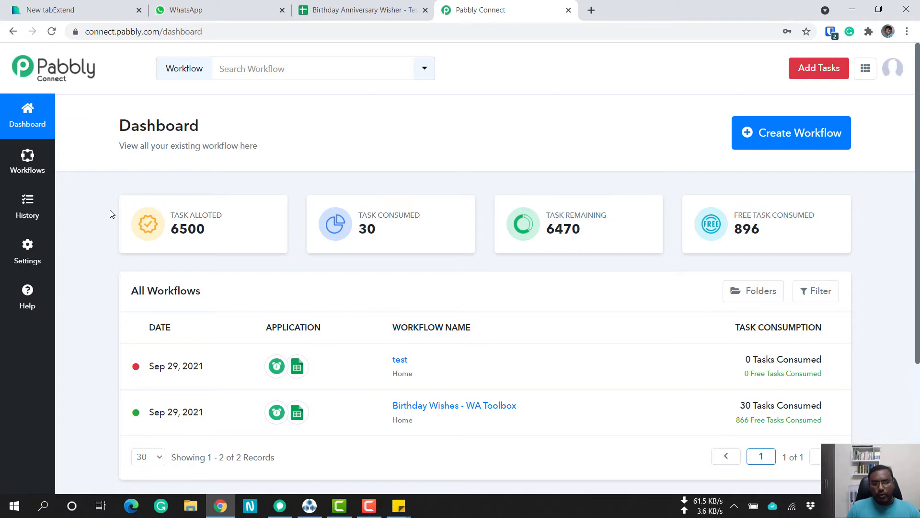
pyautogui.scroll(-2, 111, 214)
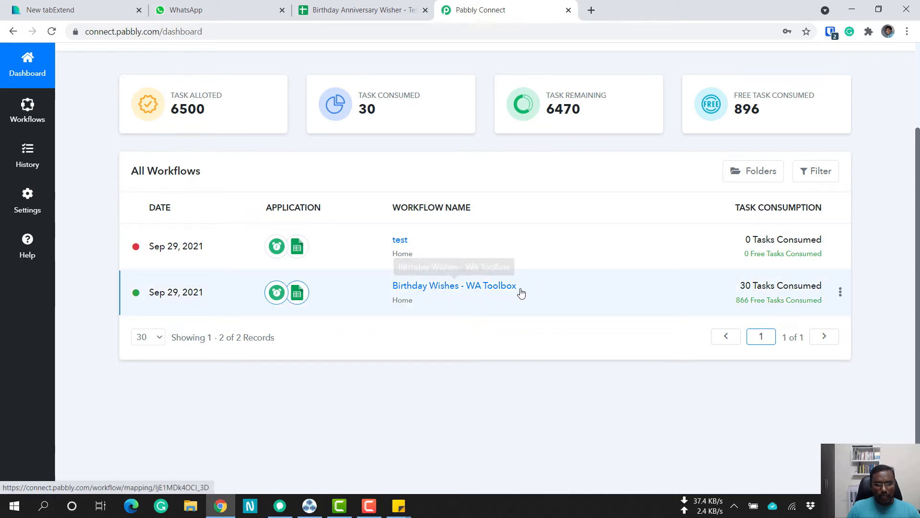
pyautogui.click(458, 291)
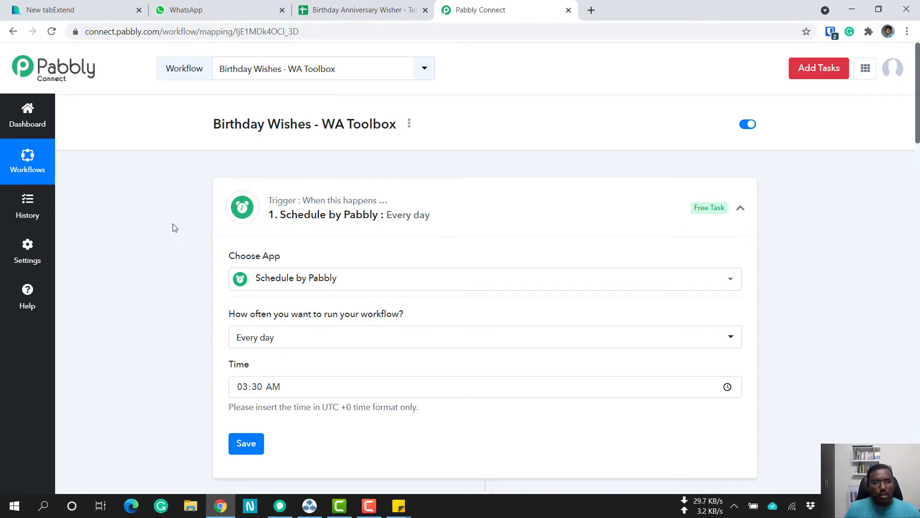
pyautogui.scroll(-2, 395, 163)
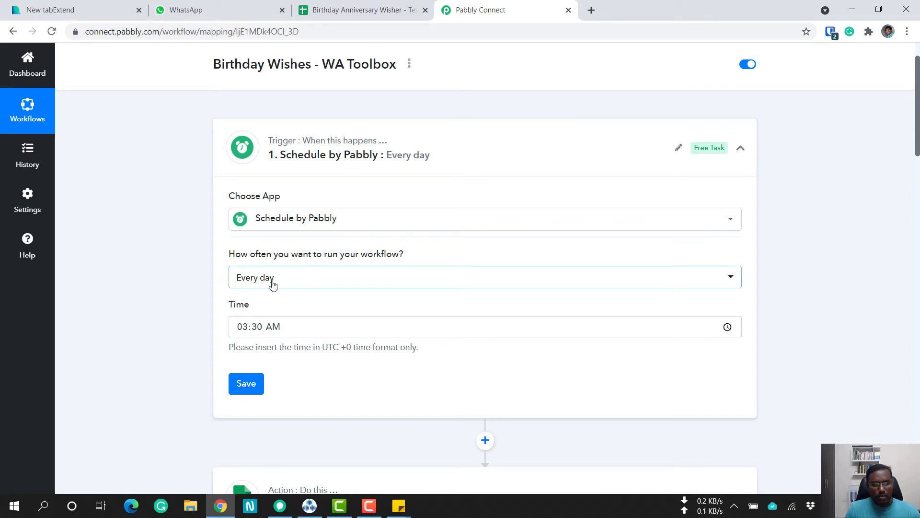
pyautogui.moveTo(389, 260)
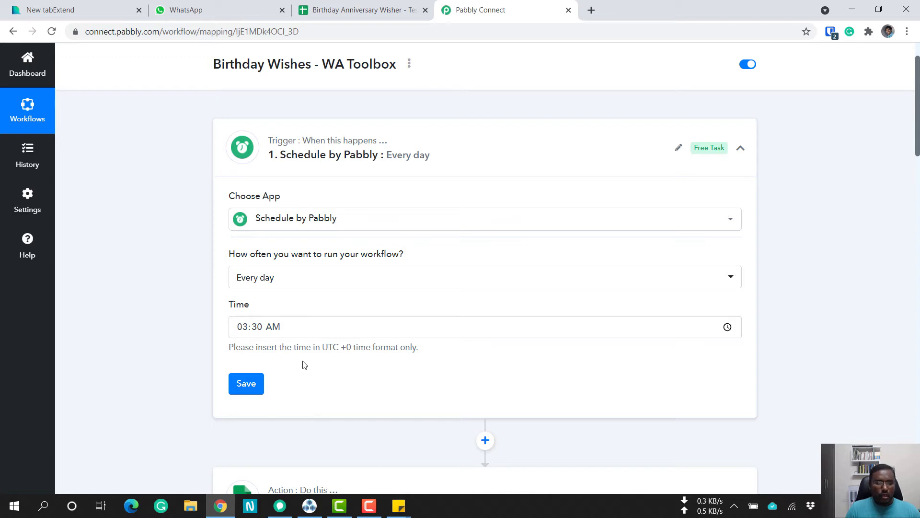
pyautogui.scroll(-5, 144, 373)
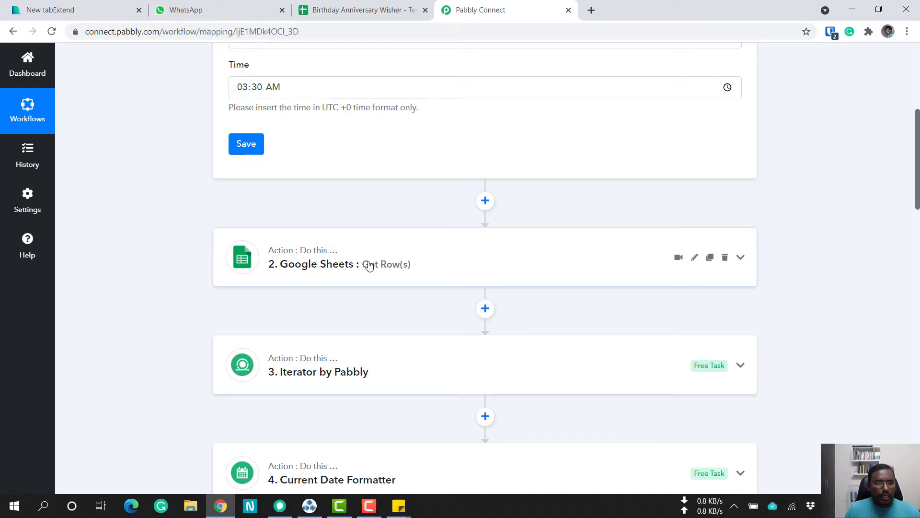
# Review the Google Sheets Get Row(s) action's spreadsheet, sheet and range settings against the Birthday Anniversary Wisher - Testing spreadsheet.
pyautogui.click(321, 7)
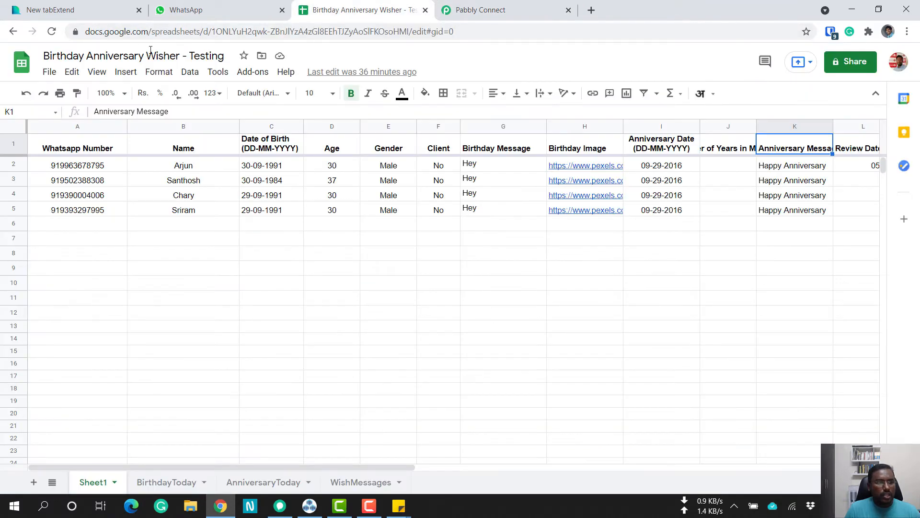
pyautogui.click(481, 10)
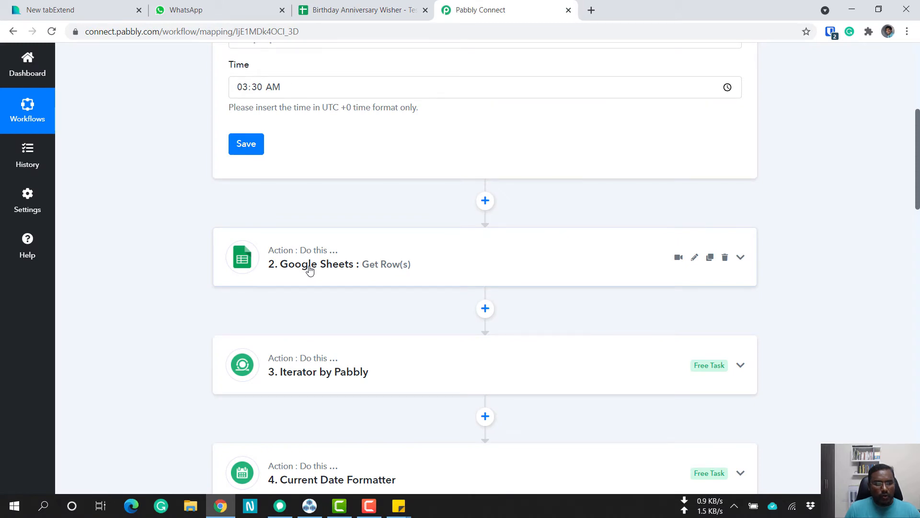
pyautogui.click(310, 270)
pyautogui.scroll(-3, 136, 312)
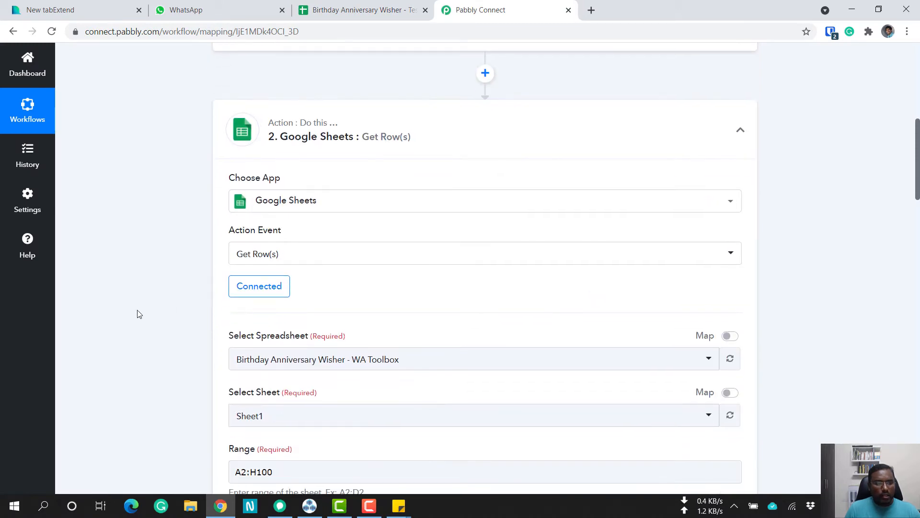
pyautogui.scroll(-3, 139, 314)
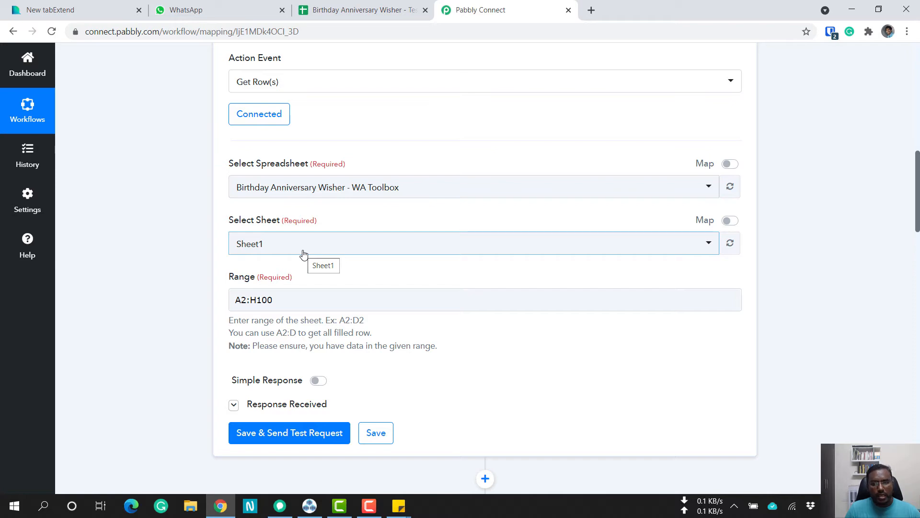
pyautogui.click(360, 10)
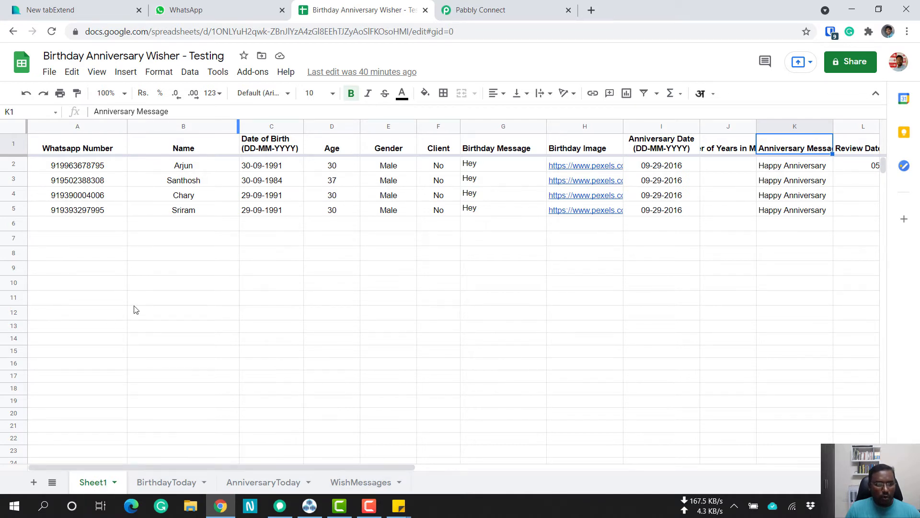
# Look through the AnniversaryToday and BirthdayToday sheets of the Birthday Anniversary Wisher - Testing spreadsheet, and return to Sheet1.
pyautogui.click(461, 10)
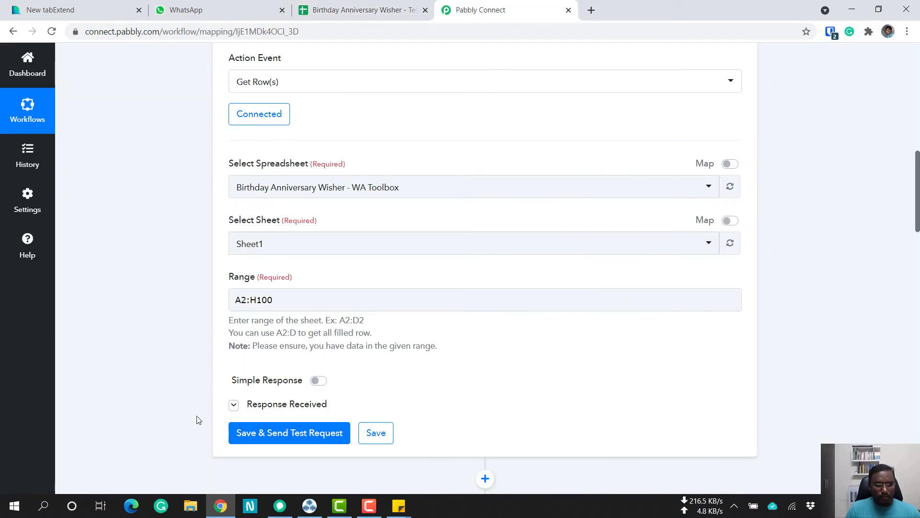
pyautogui.hotkey('ctrl', 'shift', 'Tab')
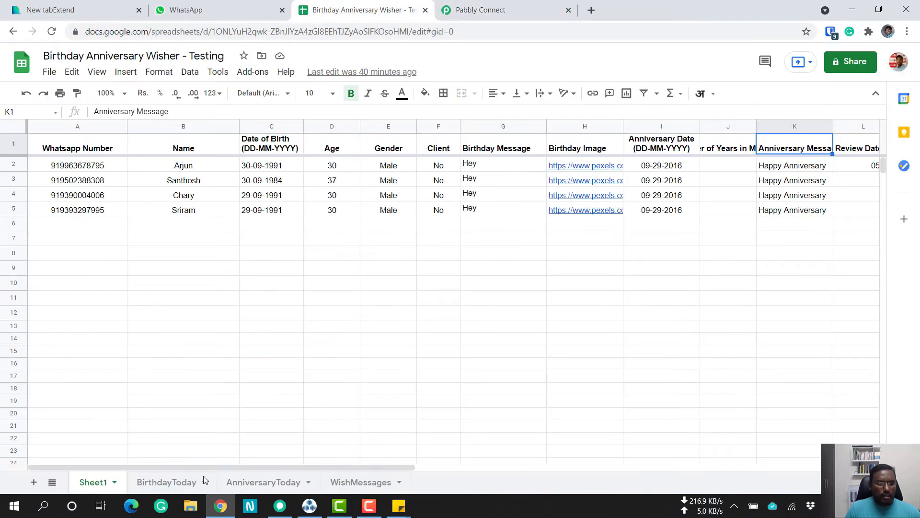
pyautogui.click(254, 488)
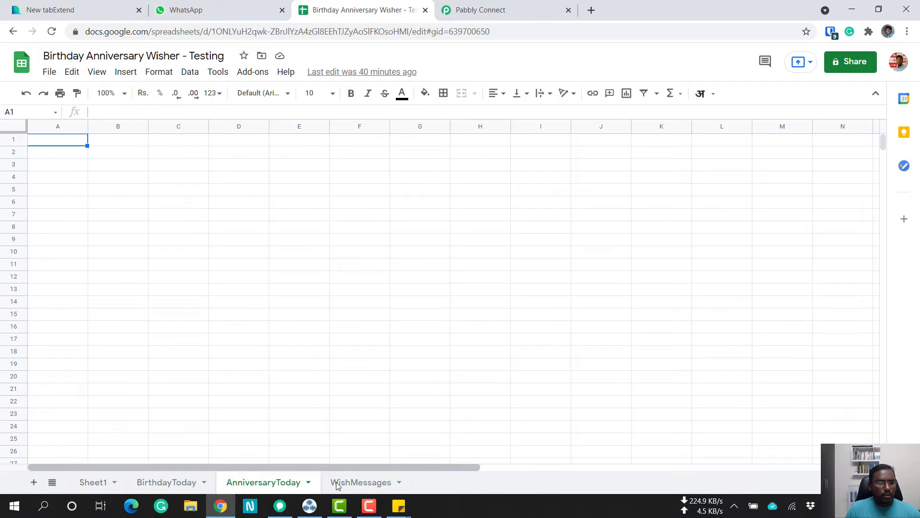
pyautogui.click(164, 489)
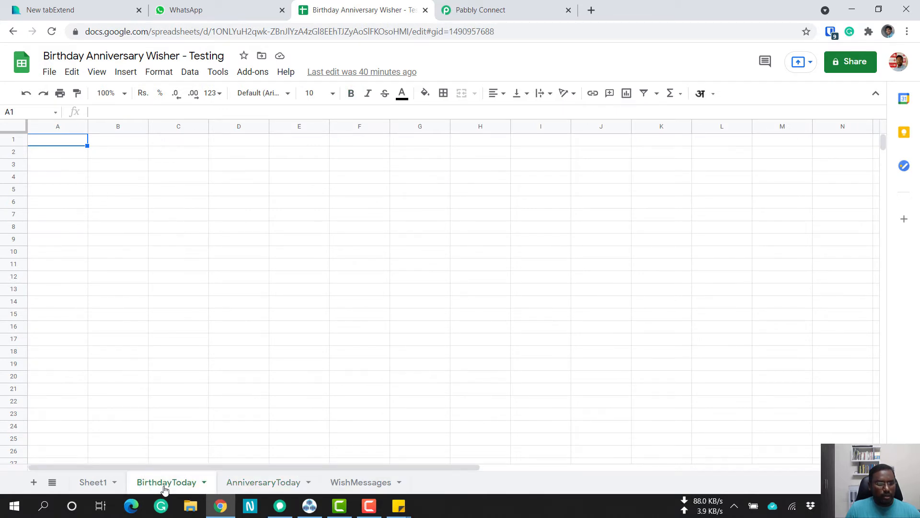
pyautogui.click(94, 485)
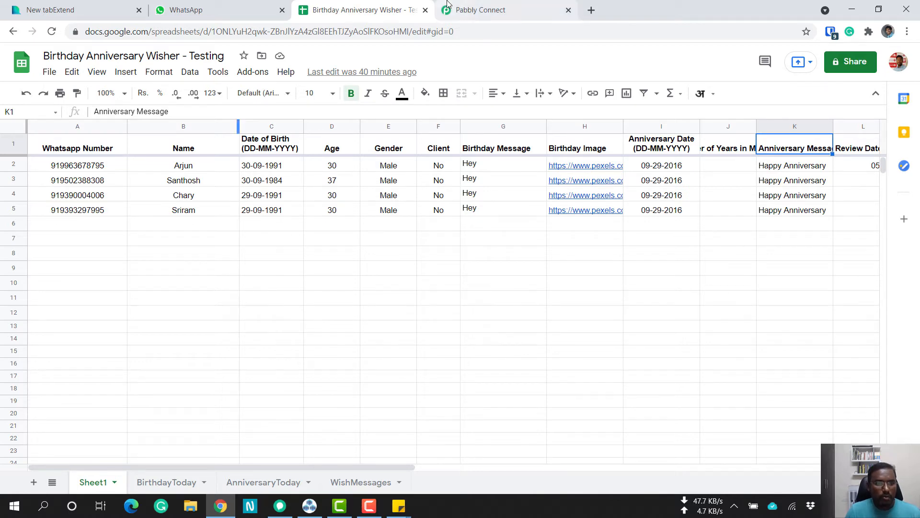
# Switch to Pabbly Connect and expand the Iterator by Pabbly action that follows the Google Sheets Get Row(s) action.
pyautogui.click(481, 10)
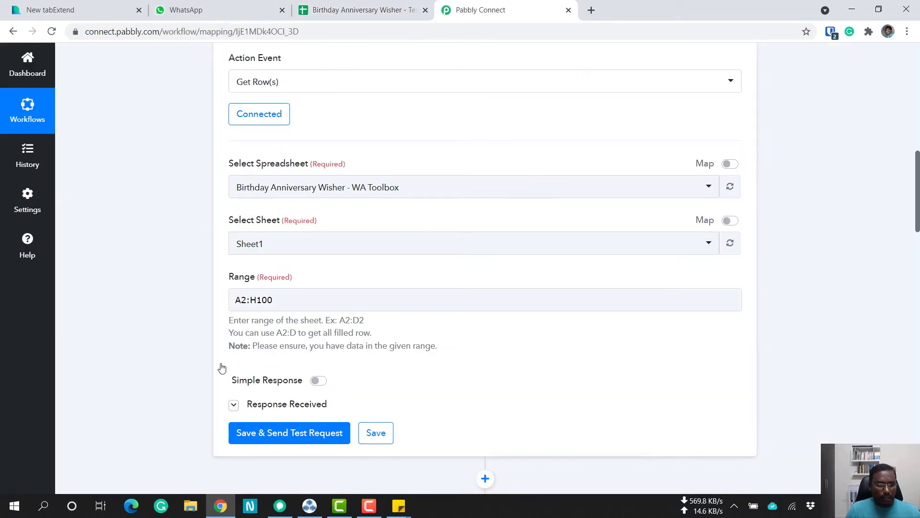
pyautogui.scroll(-5, 222, 368)
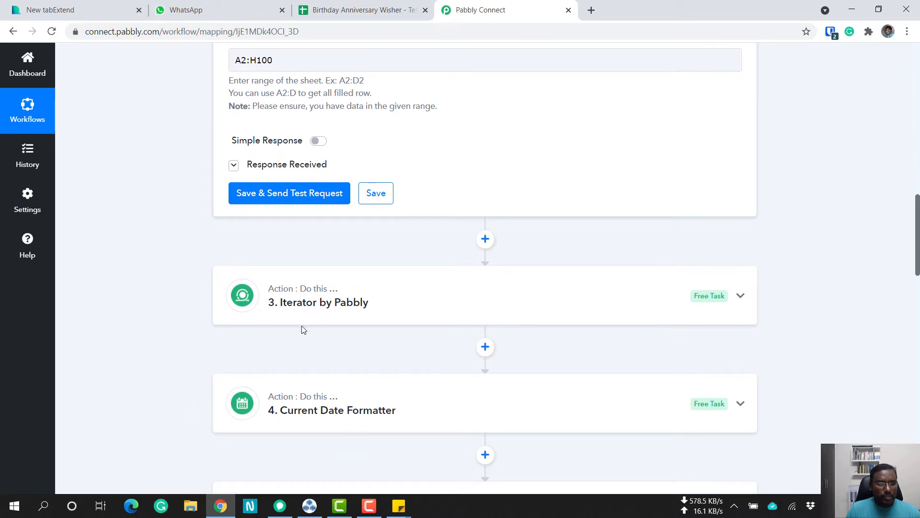
pyautogui.click(361, 308)
# Switch to the contact spreadsheet and go through rows 2 to 5 of Sheet1 one at a time.
pyautogui.click(358, 3)
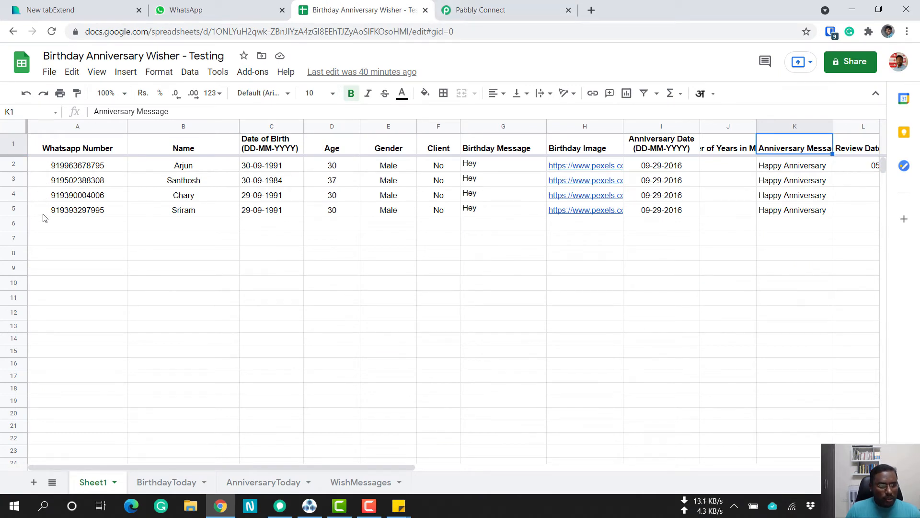
pyautogui.click(14, 164)
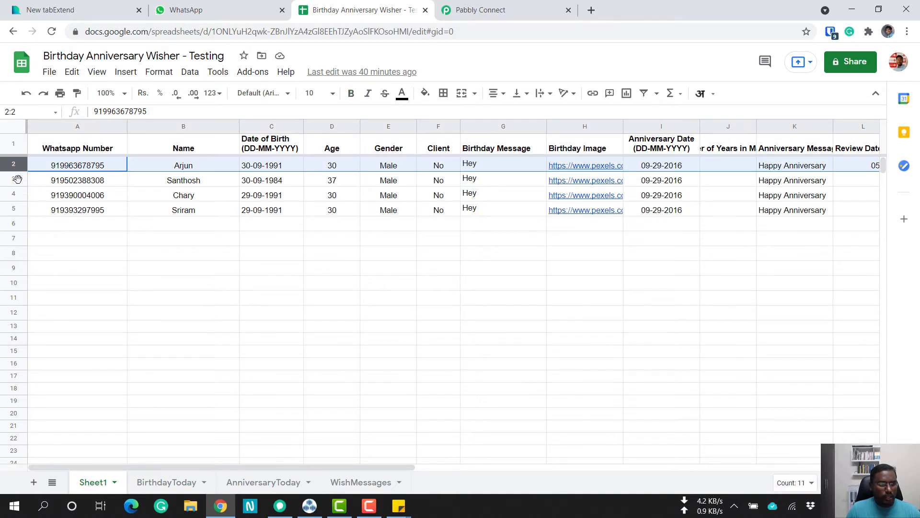
pyautogui.click(18, 179)
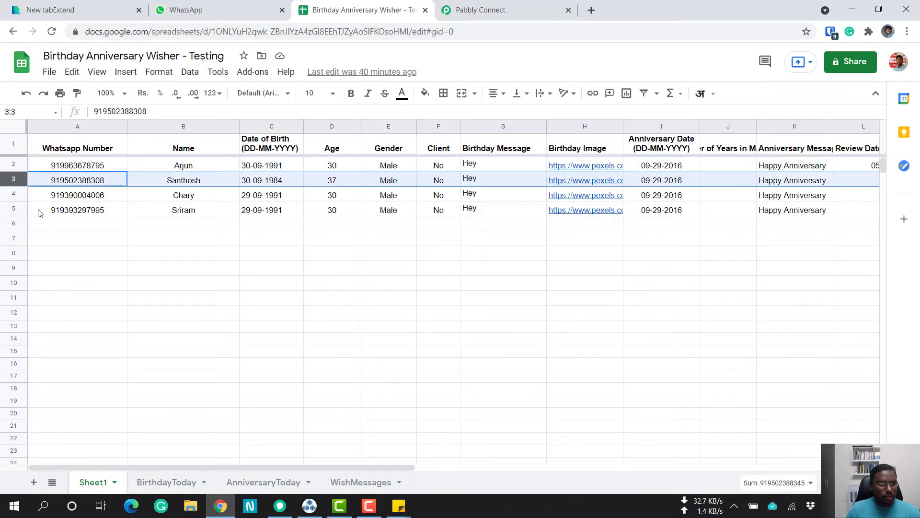
pyautogui.click(14, 195)
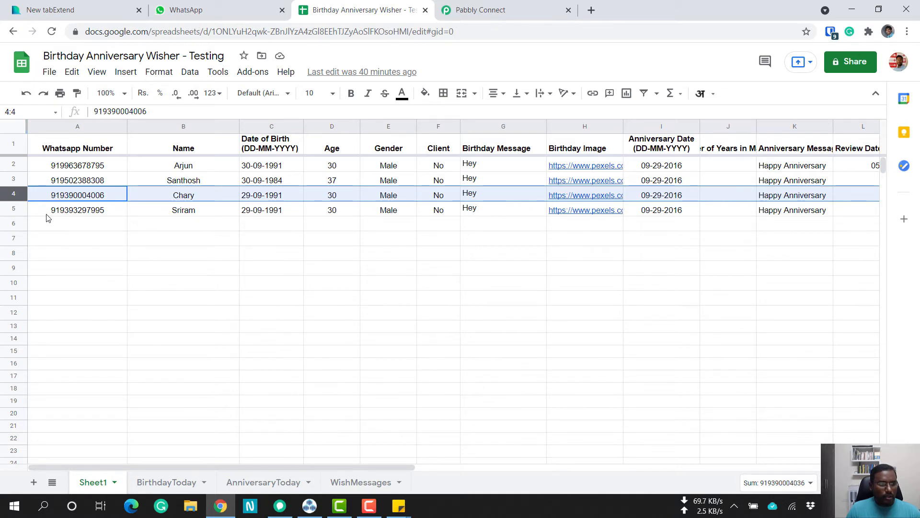
pyautogui.press('Down')
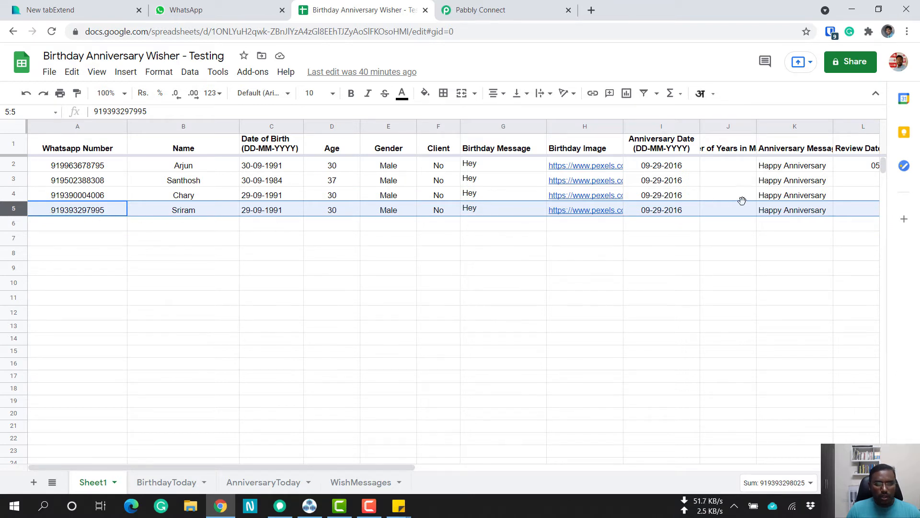
# Switch to Pabbly Connect and review the Iterator's app and array settings against the contact rows in Sheet1.
pyautogui.click(520, 10)
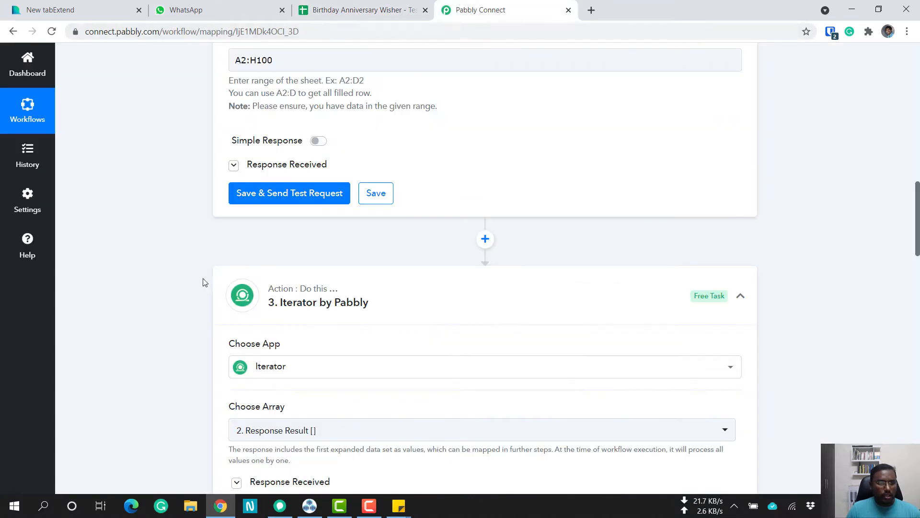
pyautogui.scroll(-4, 161, 319)
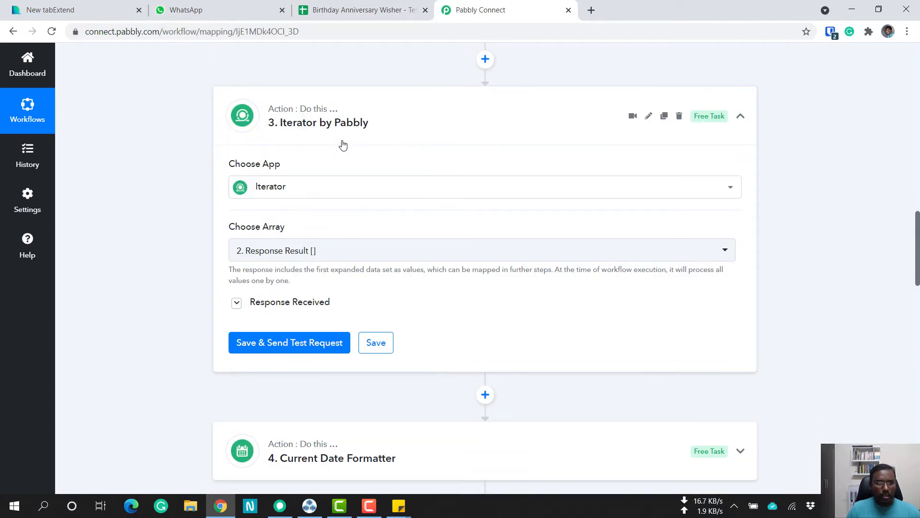
pyautogui.click(361, 6)
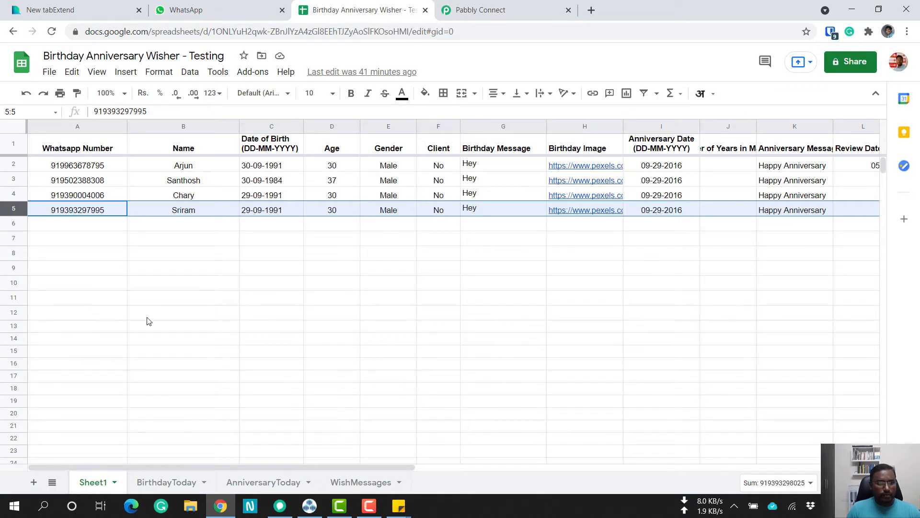
pyautogui.click(464, 5)
pyautogui.scroll(-6, 148, 310)
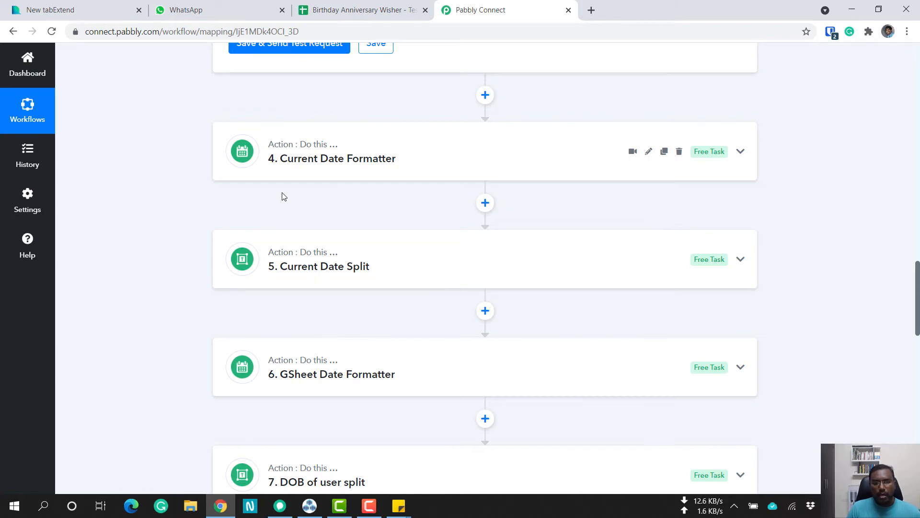
# Return to the contact spreadsheet and examine the Date of Birth entries in cells C2 to C5.
pyautogui.hotkey('ctrl', 'shift', 'Tab')
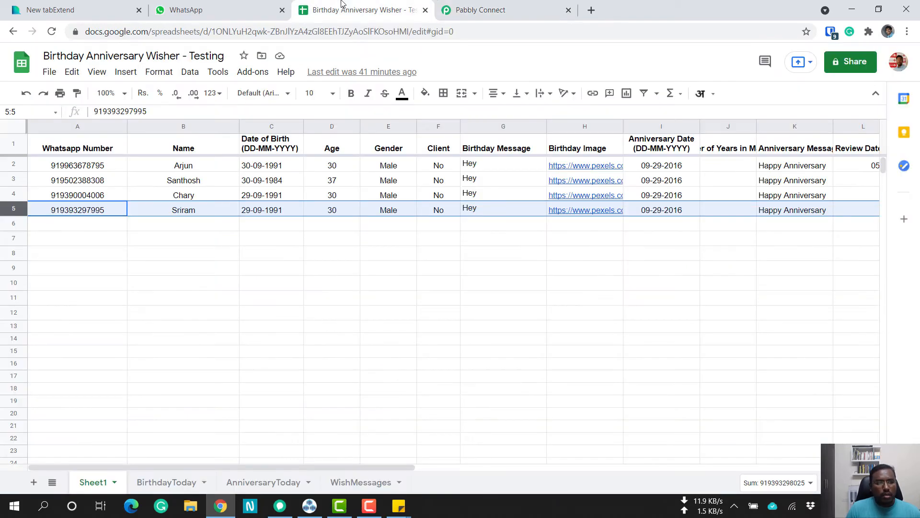
pyautogui.click(280, 169)
pyautogui.press('Down')
pyautogui.press('Down')
pyautogui.press('Down')
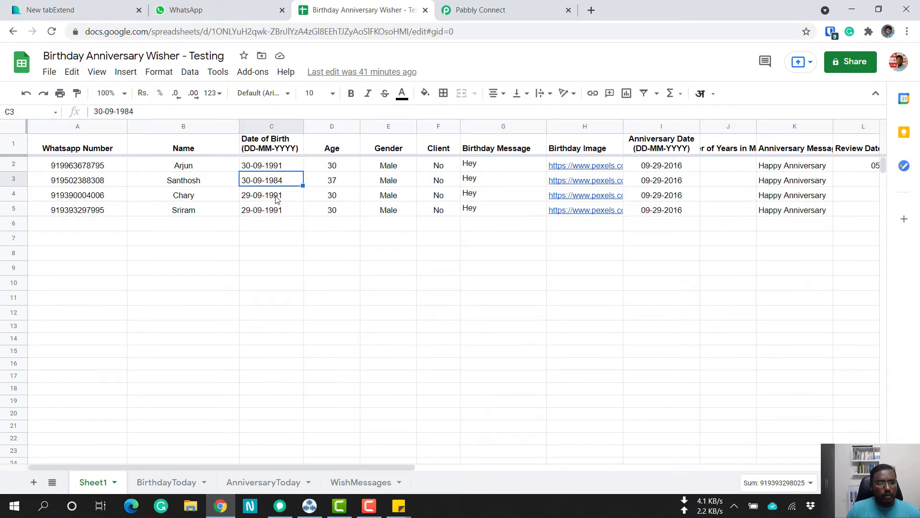
pyautogui.click(272, 169)
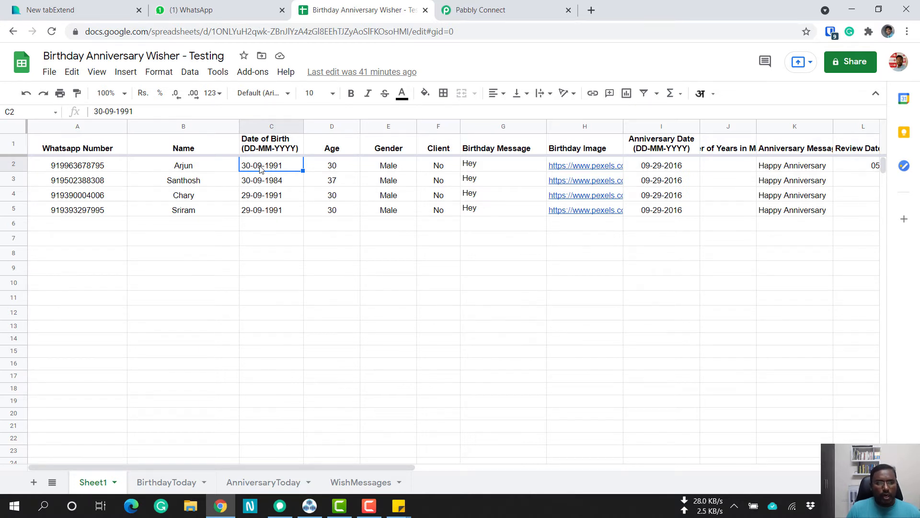
# Switch to Pabbly Connect, expand the Current Date Formatter action and review its action event, date format and time settings.
pyautogui.click(475, 12)
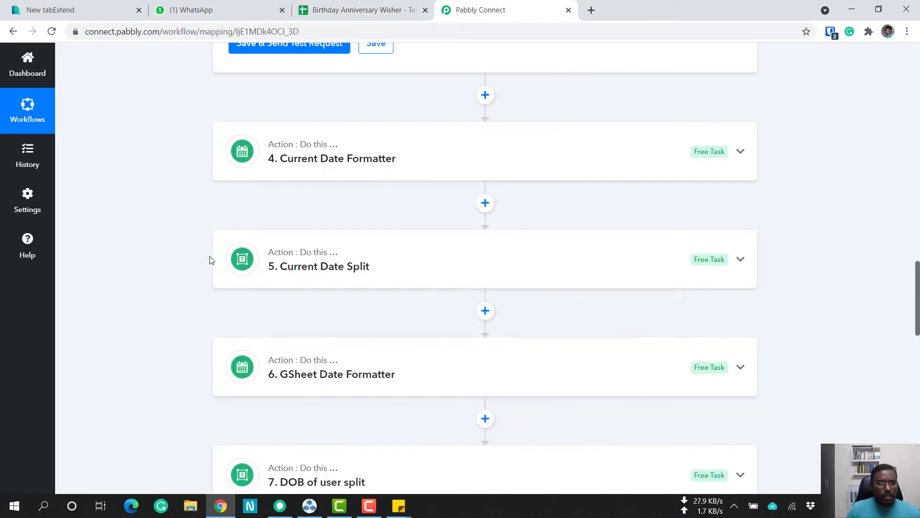
pyautogui.click(347, 163)
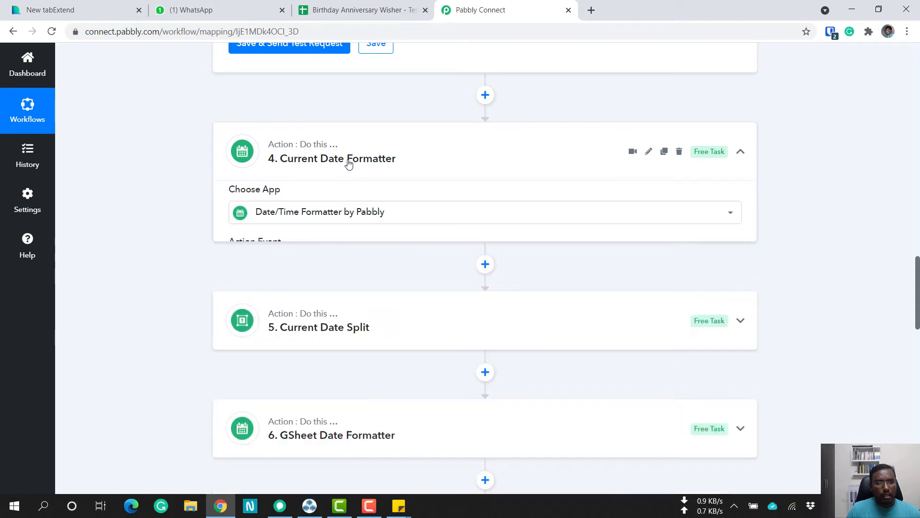
pyautogui.scroll(-3, 355, 311)
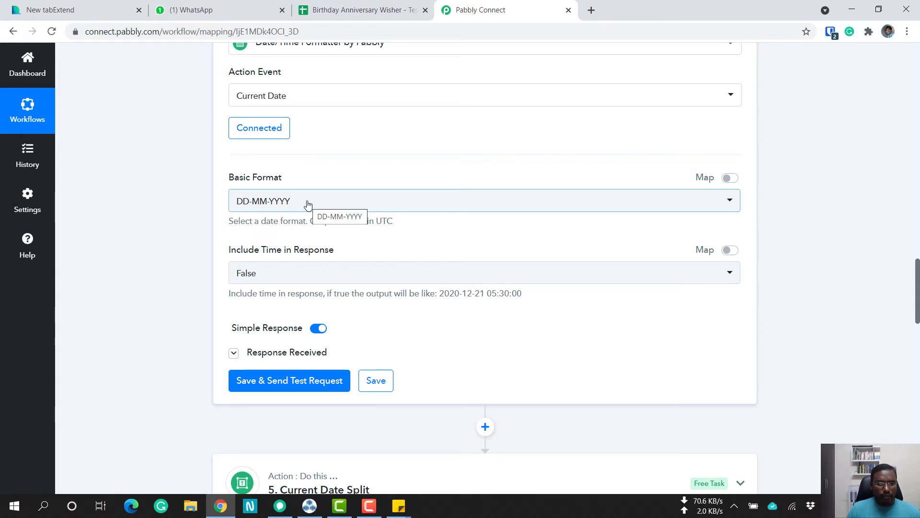
pyautogui.scroll(-5, 186, 268)
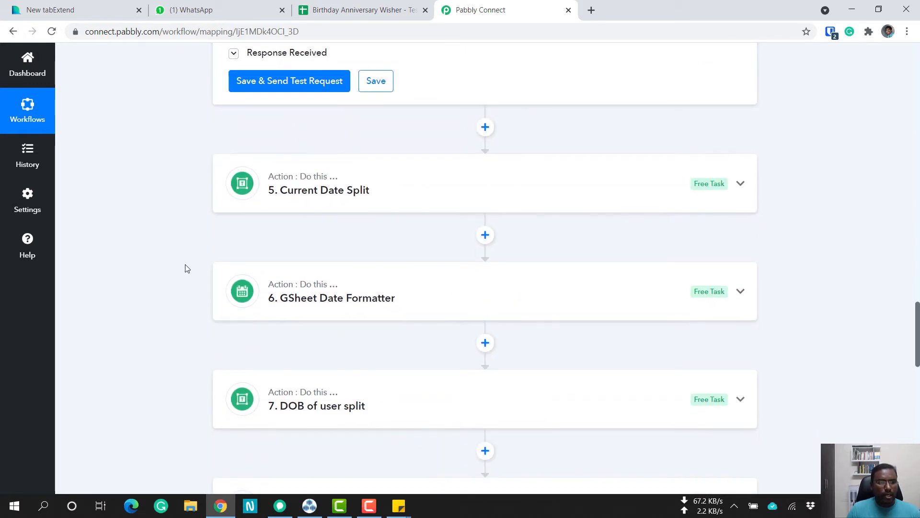
# Expand the Current Date Split action and examine its Text to Split, Separator and Segment Index settings.
pyautogui.click(320, 193)
pyautogui.scroll(-5, 203, 304)
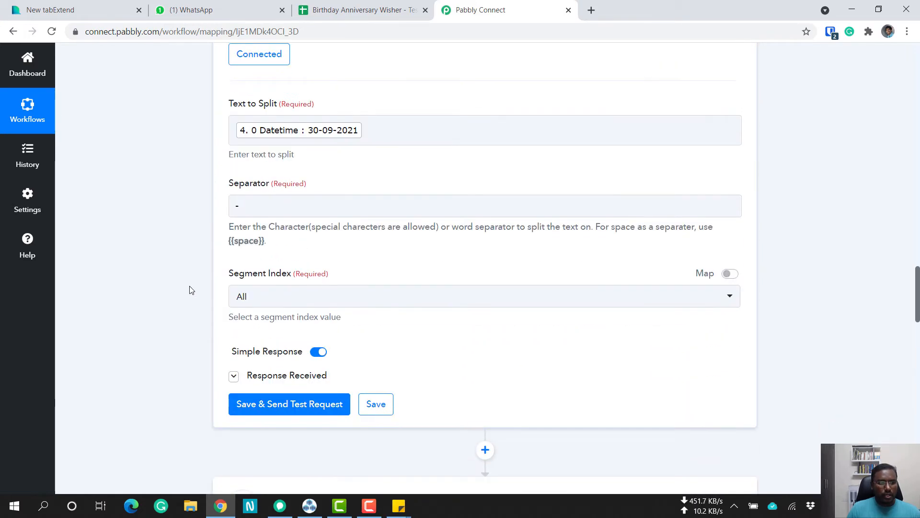
pyautogui.click(252, 193)
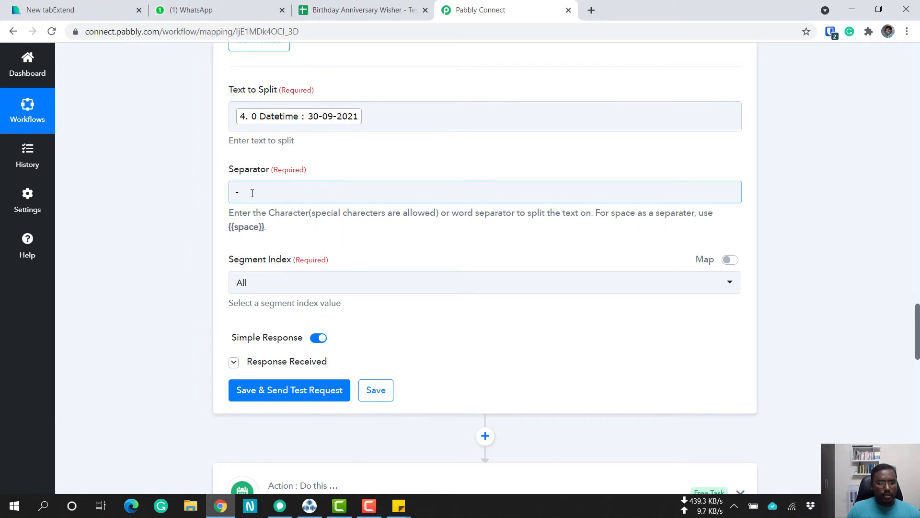
pyautogui.click(315, 123)
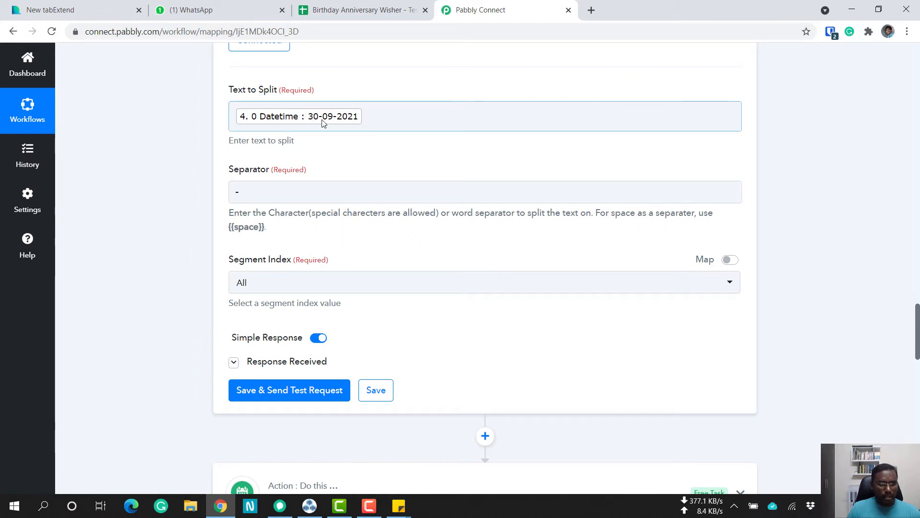
pyautogui.click(248, 192)
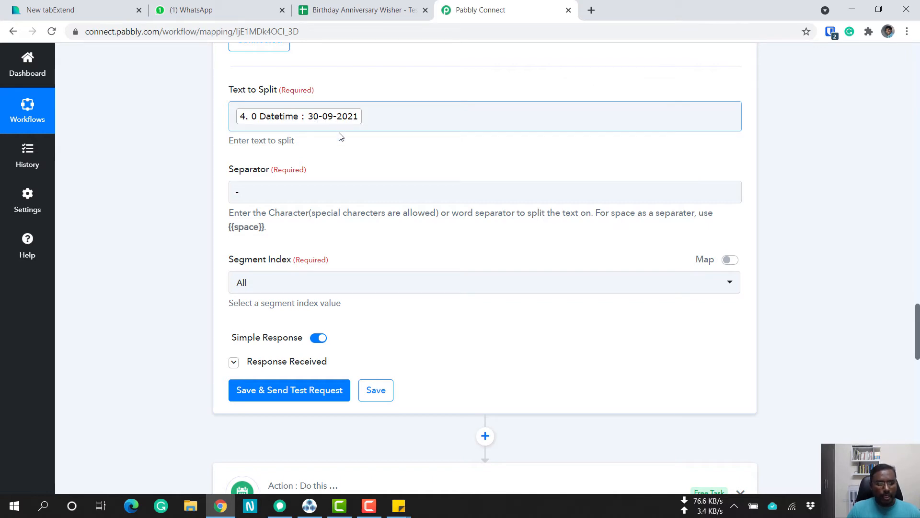
pyautogui.scroll(-8, 201, 251)
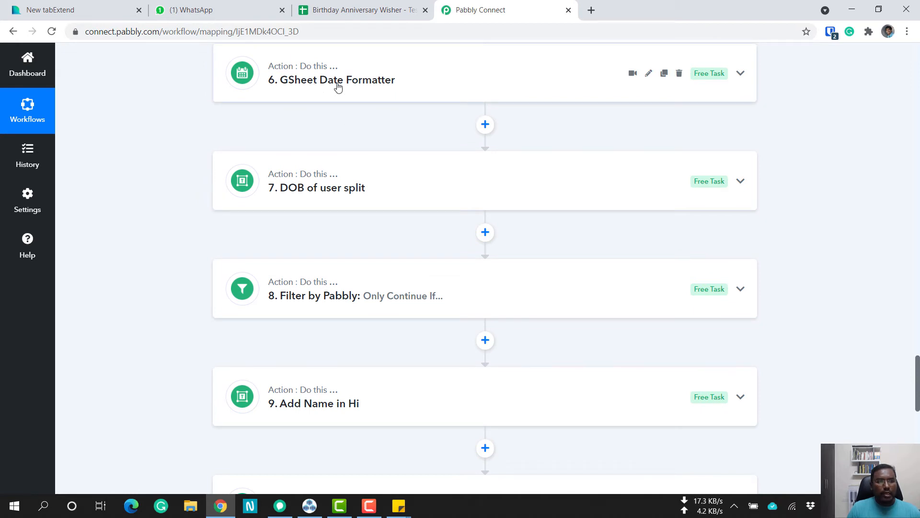
# Recheck the spreadsheet's birth dates, collapse the Current Date Split and Current Date Formatter actions, and find the GSheet Date Formatter action.
pyautogui.click(340, 15)
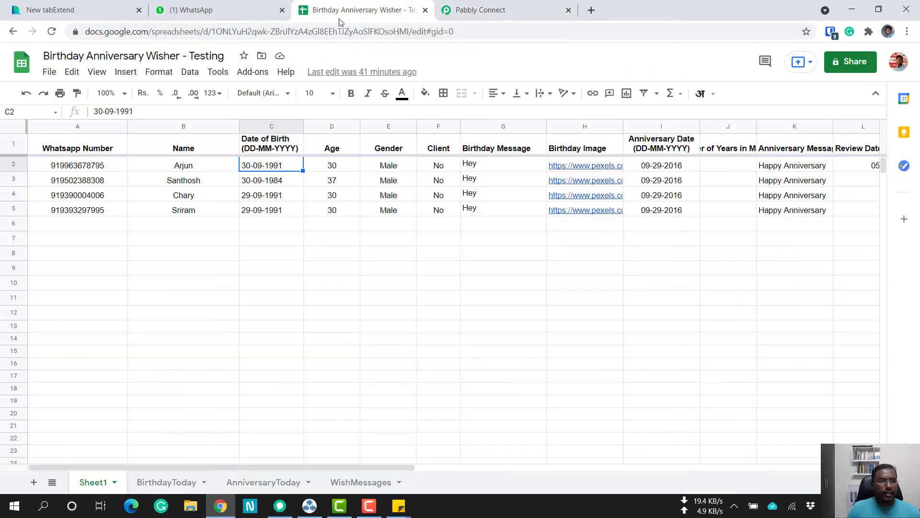
pyautogui.click(472, 11)
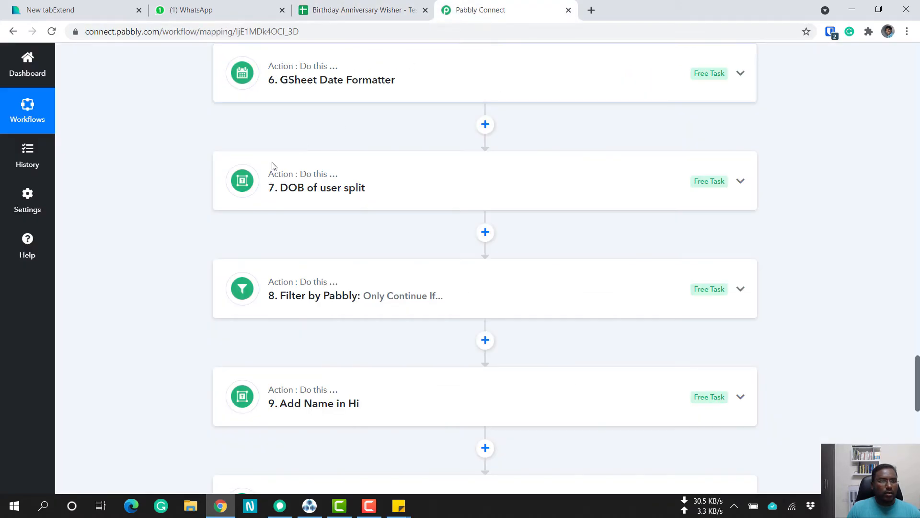
pyautogui.scroll(3, 223, 187)
pyautogui.scroll(10, 223, 187)
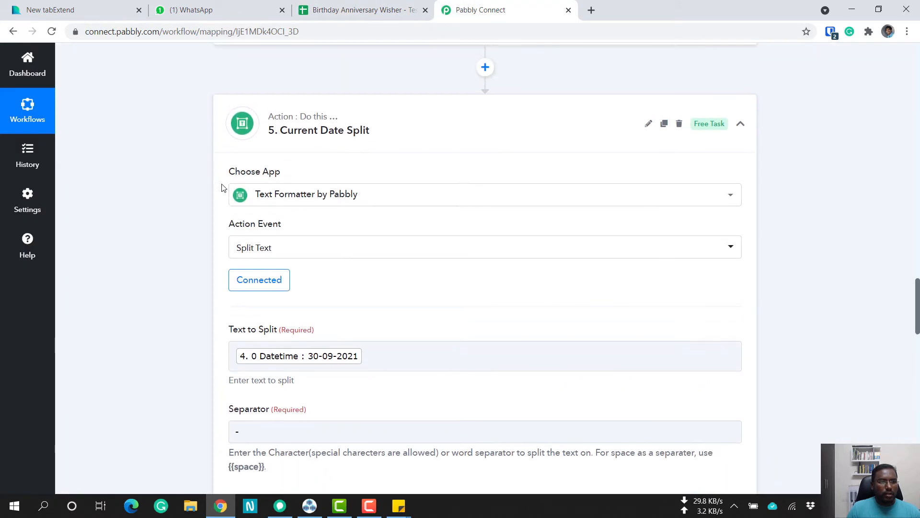
pyautogui.click(344, 139)
pyautogui.scroll(8, 186, 214)
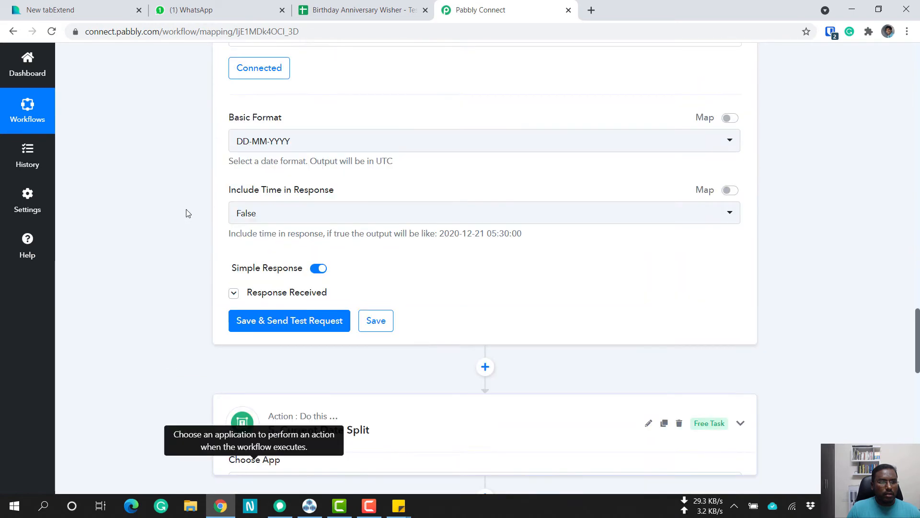
pyautogui.scroll(6, 187, 214)
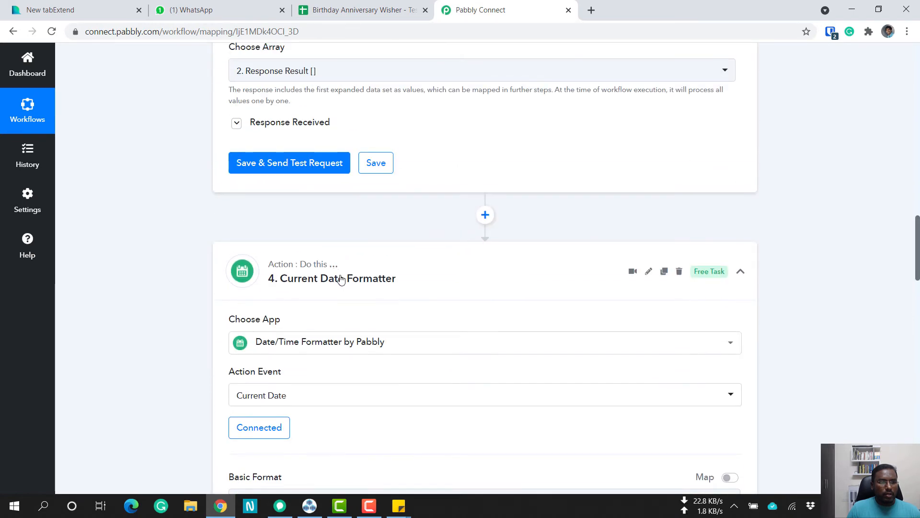
pyautogui.click(341, 278)
pyautogui.scroll(-2, 152, 262)
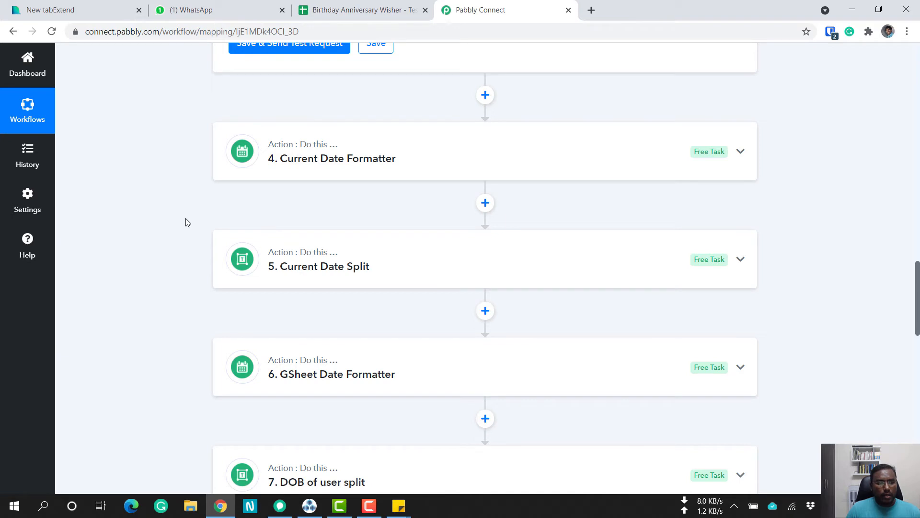
pyautogui.scroll(-5, 187, 222)
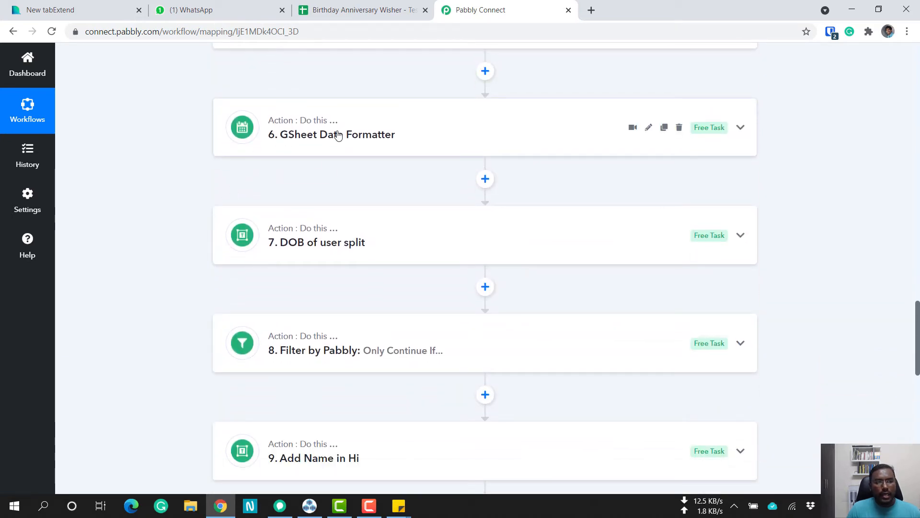
# Recheck the spreadsheet's birth dates, expand the GSheet Date Formatter action and review its Date, To Format and From Format settings.
pyautogui.click(363, 8)
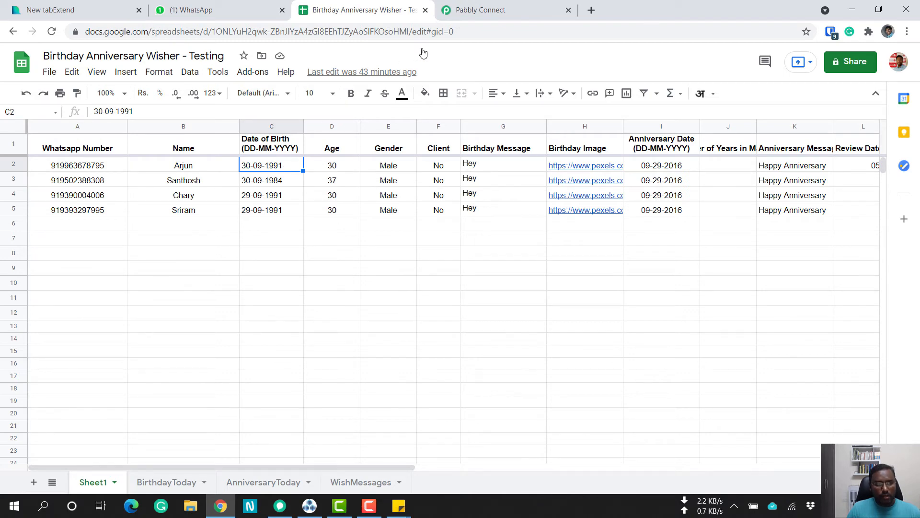
pyautogui.click(485, 14)
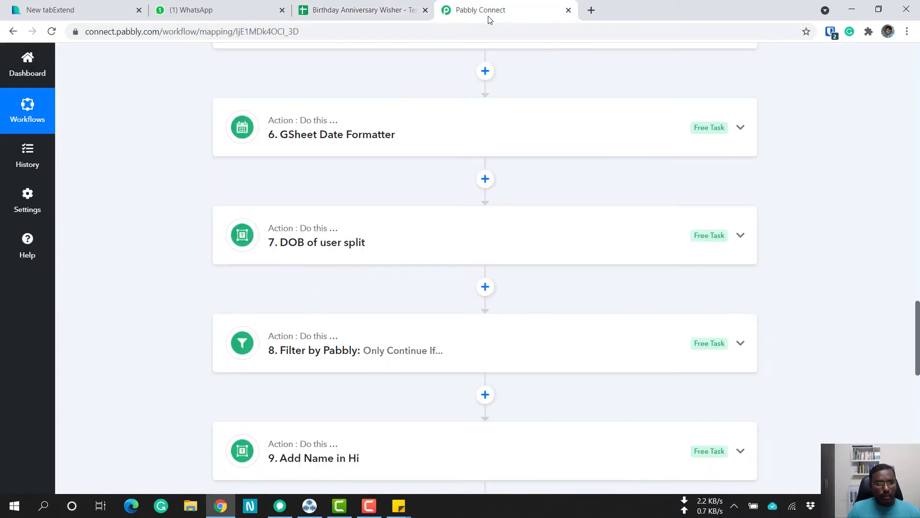
pyautogui.click(345, 138)
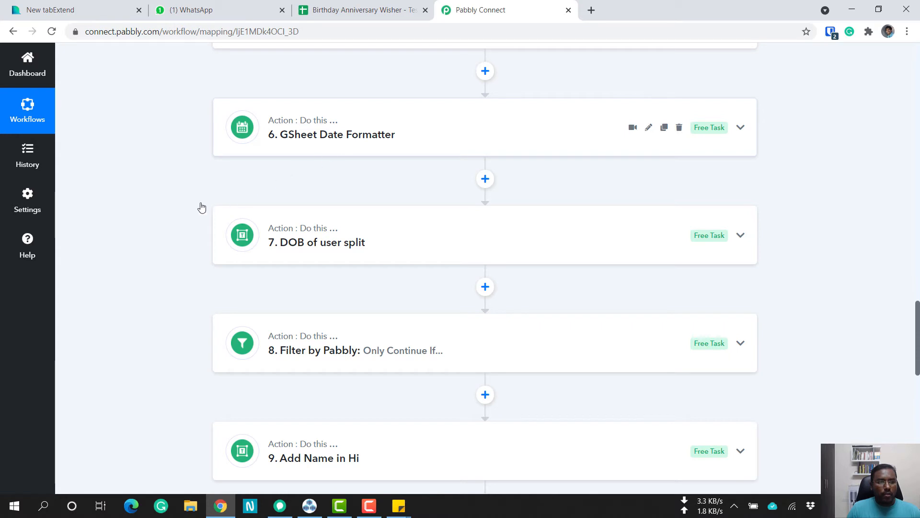
pyautogui.scroll(-5, 194, 210)
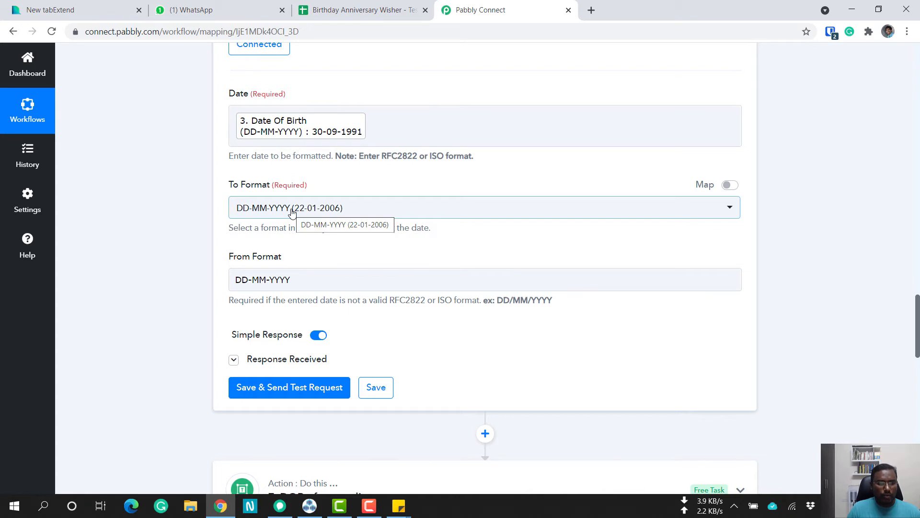
pyautogui.scroll(-5, 209, 242)
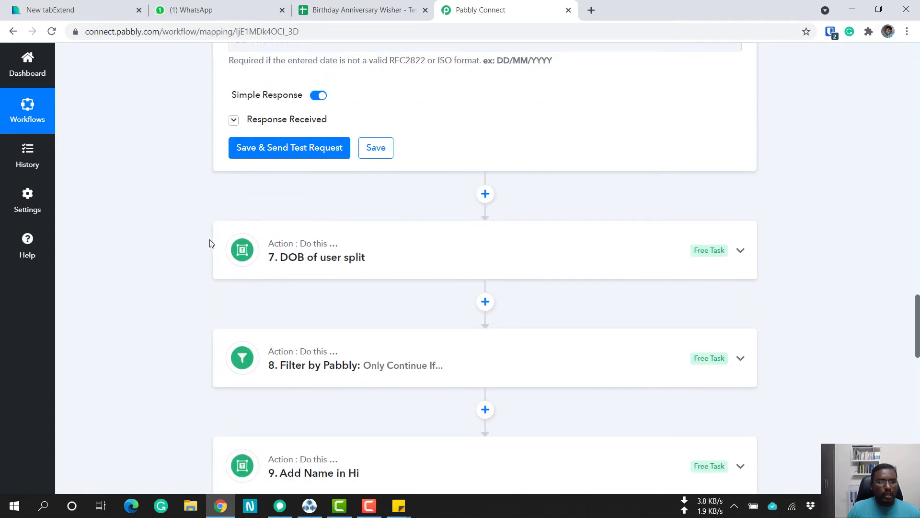
# Expand the DOB of user split action and examine its Text to Split, Separator and Segment Index against the spreadsheet's birth dates.
pyautogui.click(336, 258)
pyautogui.scroll(-5, 334, 269)
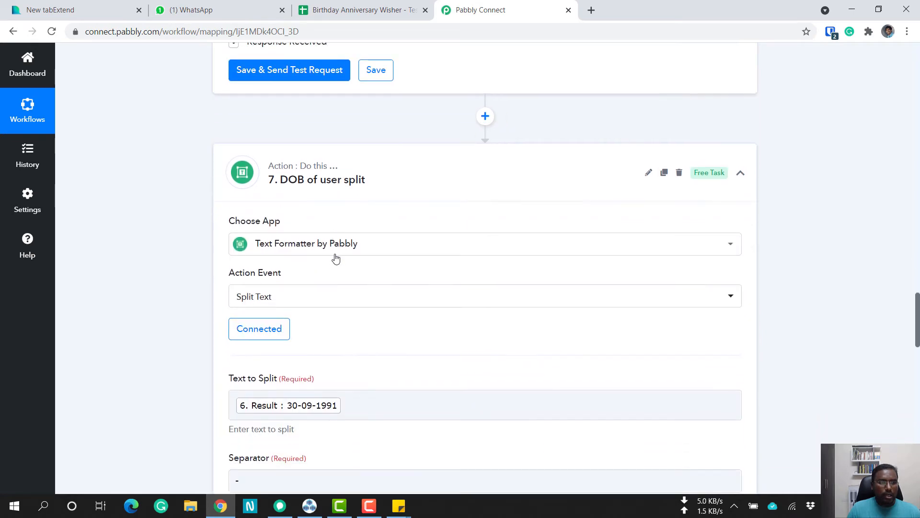
pyautogui.click(361, 10)
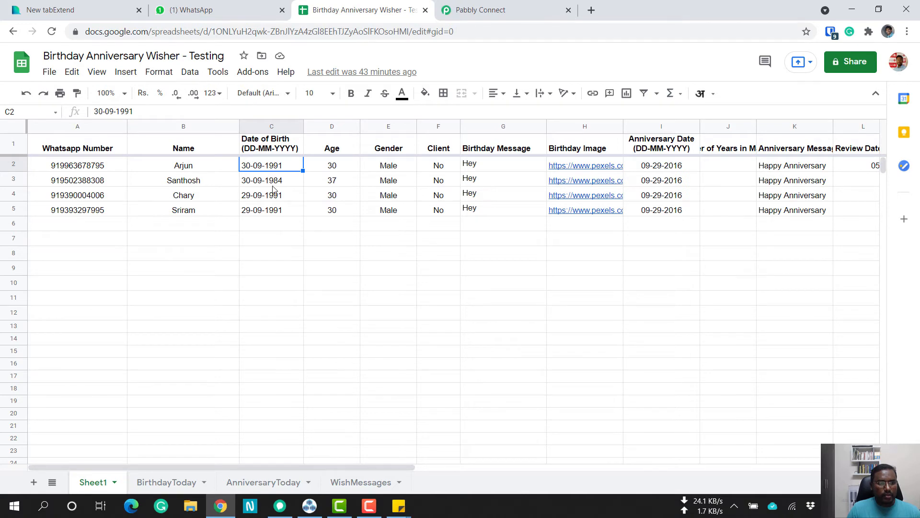
pyautogui.click(479, 10)
pyautogui.scroll(-4, 134, 271)
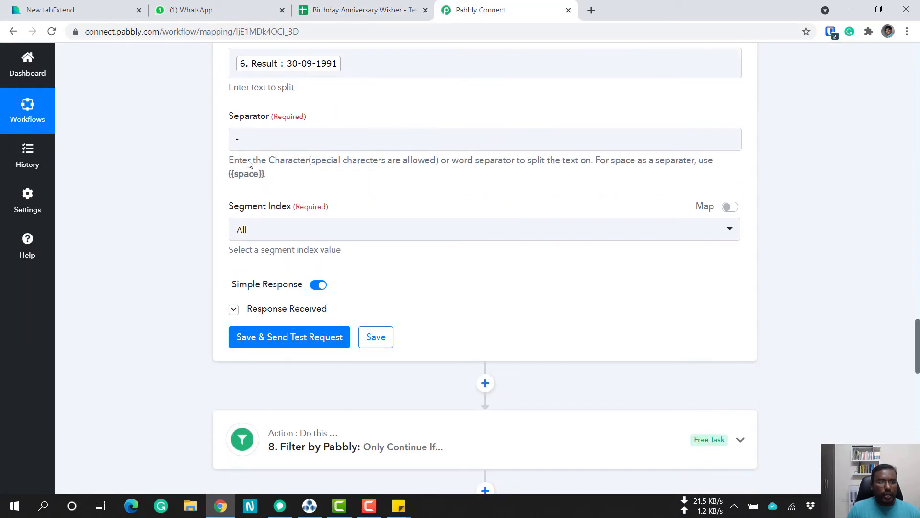
pyautogui.click(249, 140)
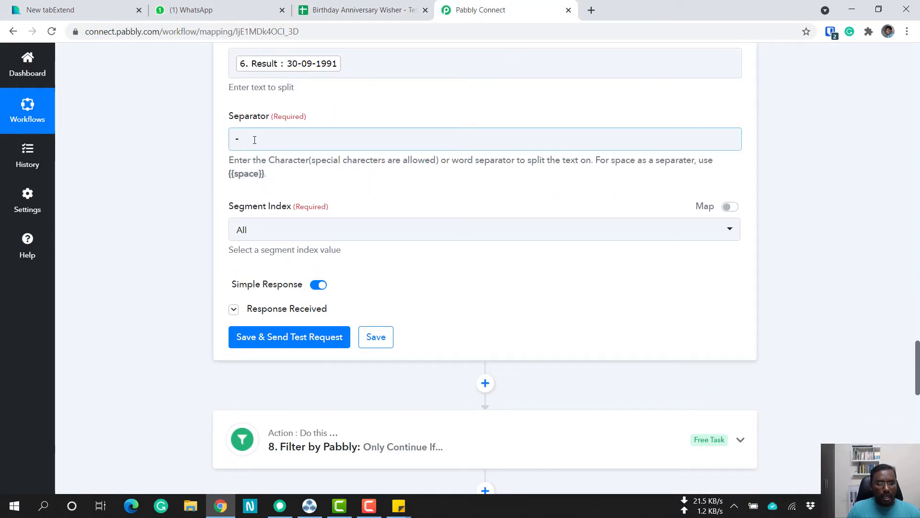
pyautogui.scroll(-6, 179, 195)
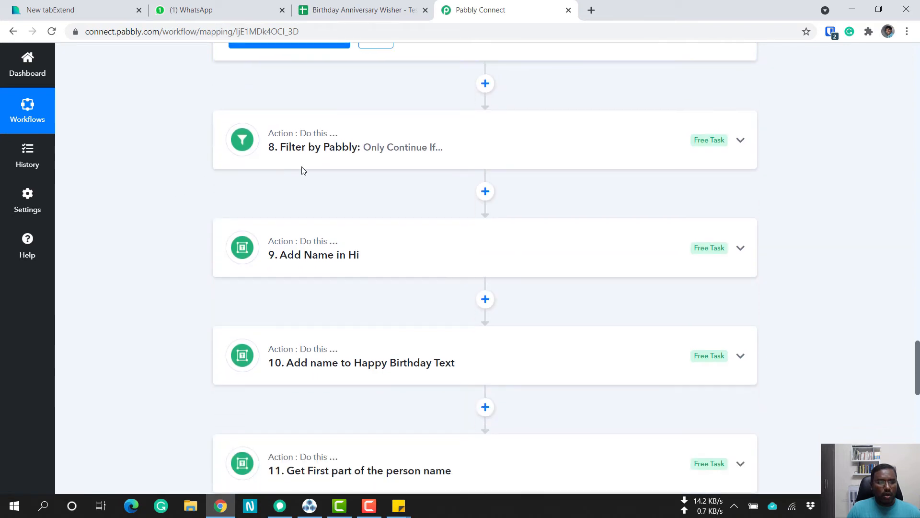
# Expand the Filter by Pabbly action and compare its two Equal to conditions with the birth dates in the spreadsheet.
pyautogui.click(361, 152)
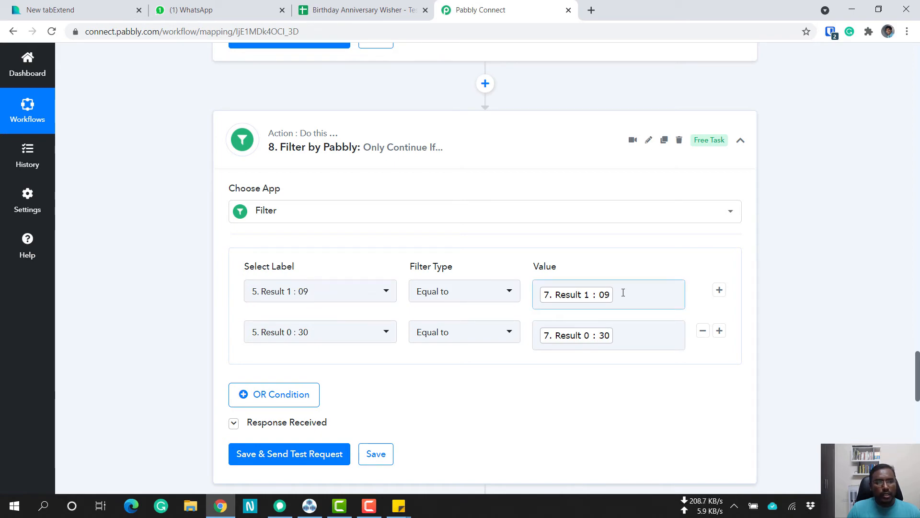
pyautogui.click(358, 10)
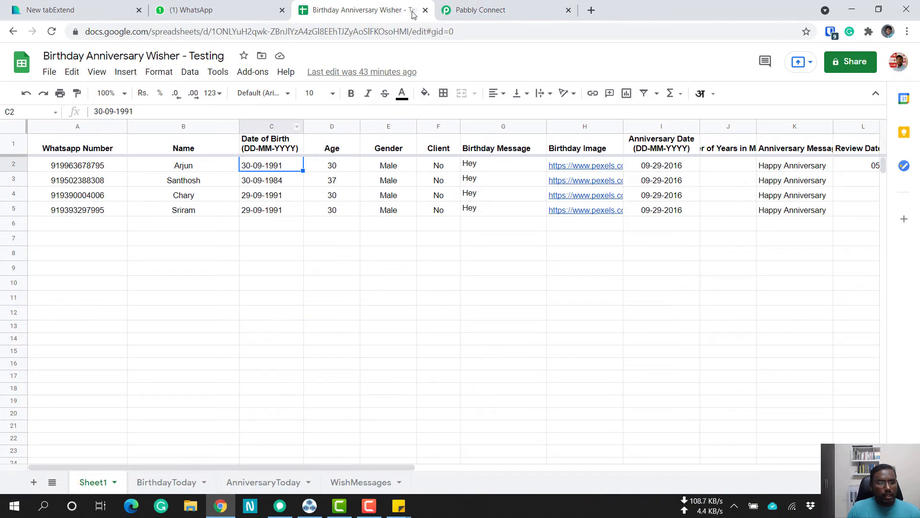
pyautogui.click(463, 8)
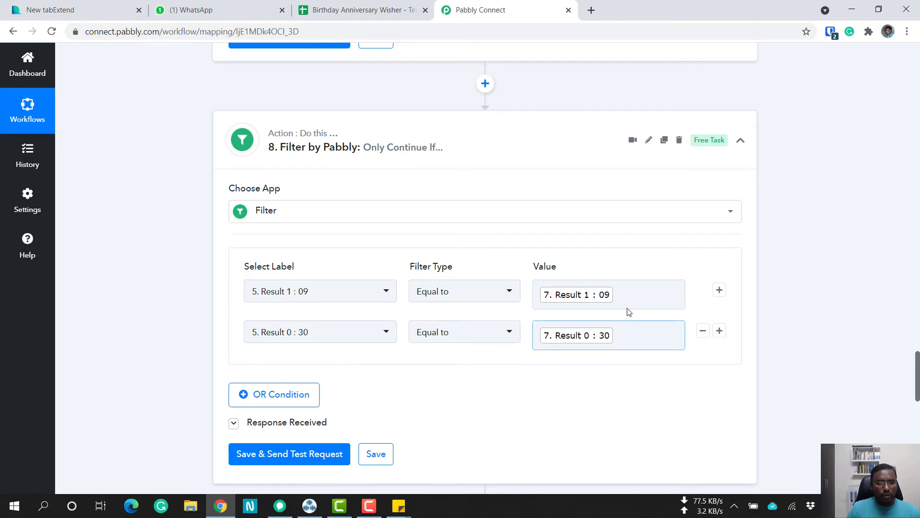
pyautogui.scroll(-7, 637, 333)
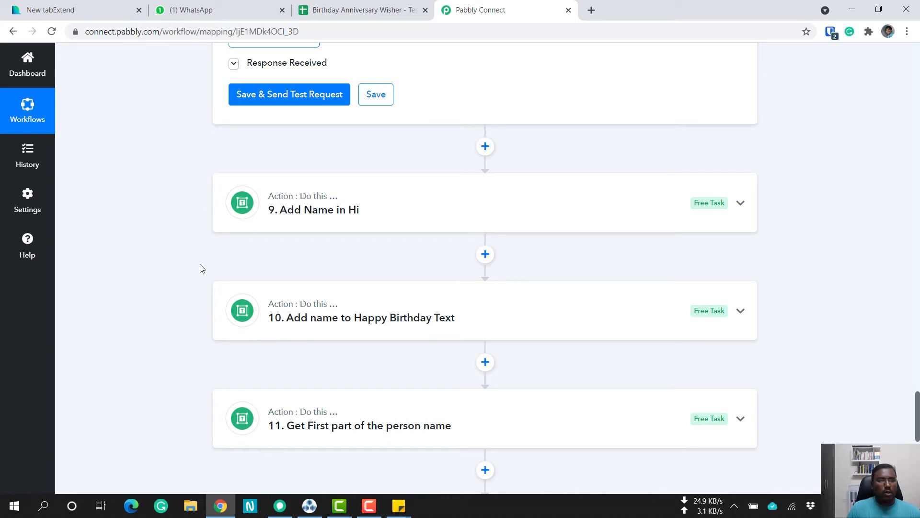
# Check the birthday message formula in cell G2 of the spreadsheet, and widen the Birthday Message column on the WishMessages sheet.
pyautogui.click(331, 6)
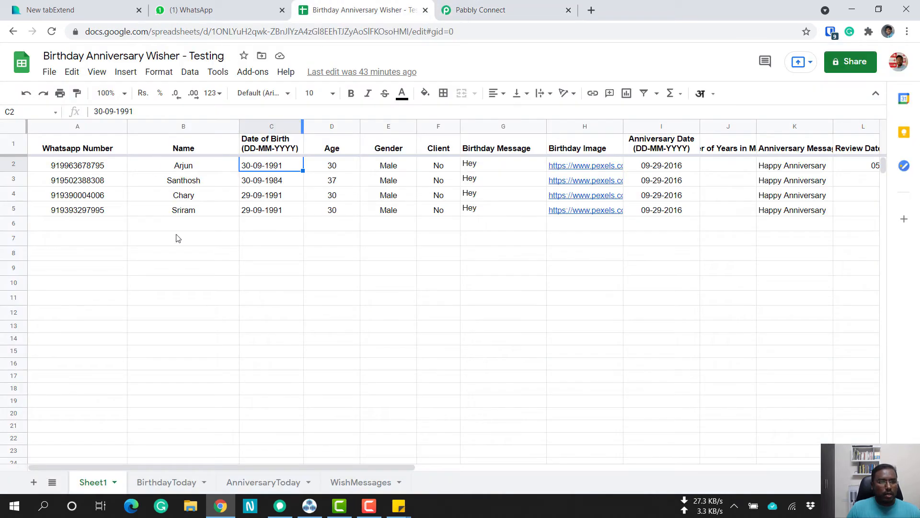
pyautogui.click(501, 168)
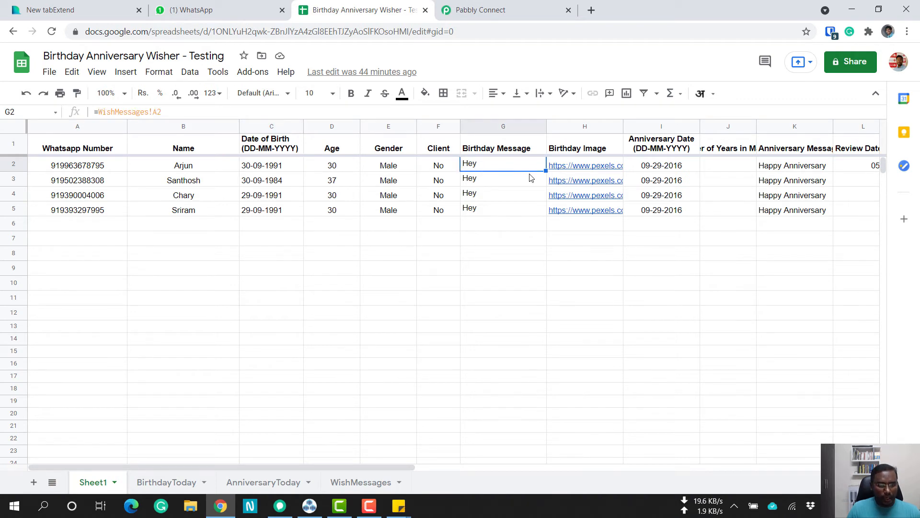
pyautogui.click(345, 483)
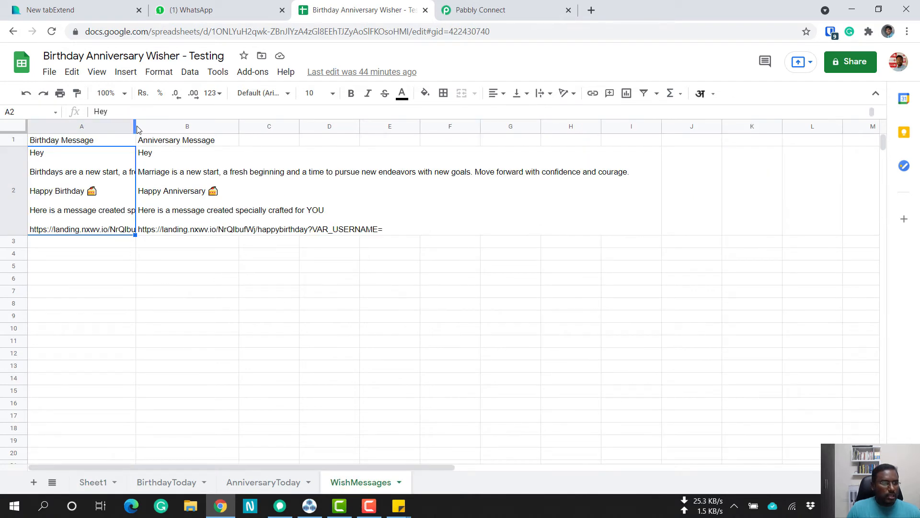
pyautogui.moveTo(173, 125); pyautogui.dragTo(302, 185)
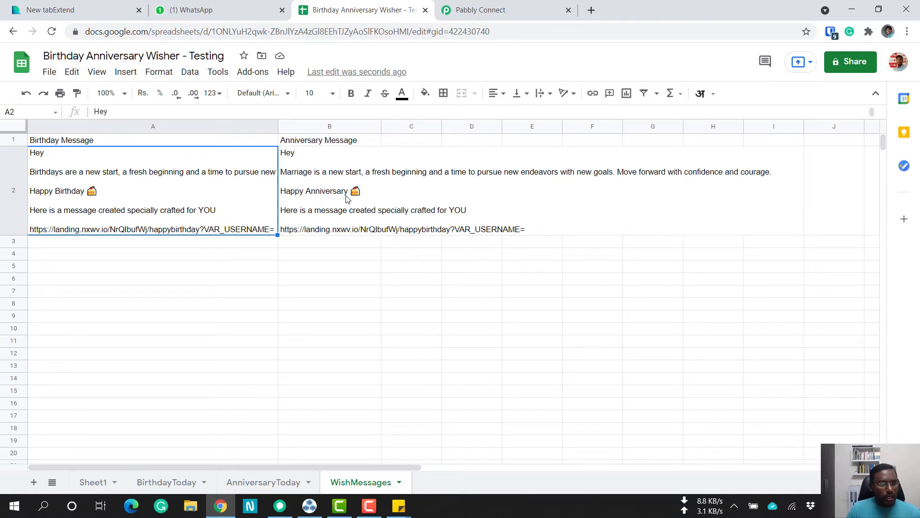
# Read the full birthday message in cell A2 and check the first contact's name in cell B2 of Sheet1.
pyautogui.doubleClick(164, 210)
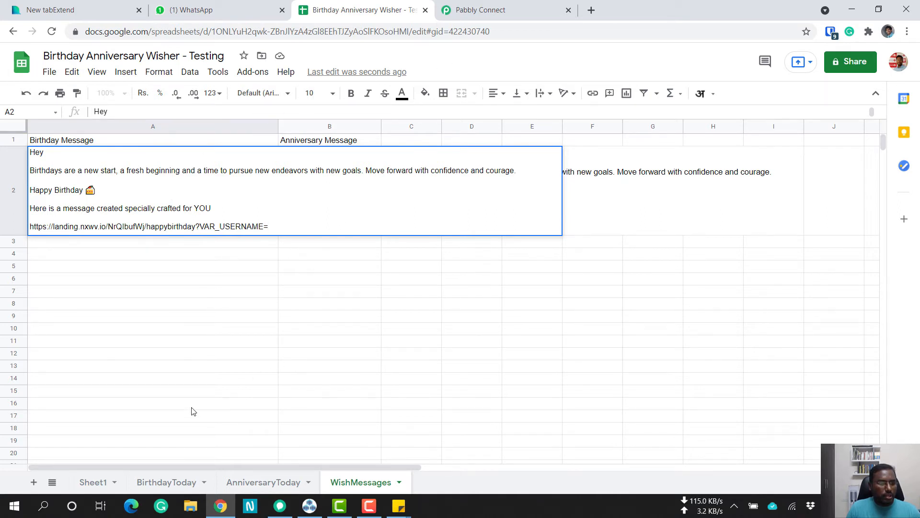
pyautogui.click(101, 483)
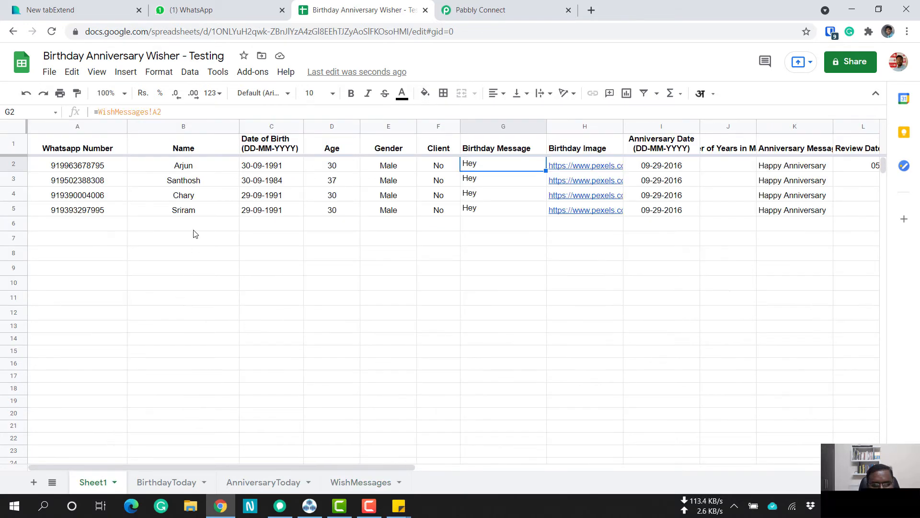
pyautogui.click(176, 166)
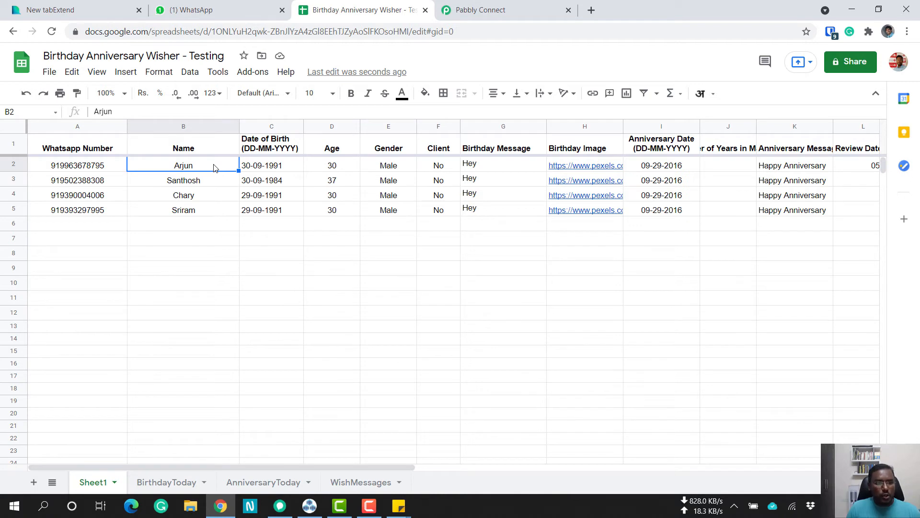
# Reopen the birthday message in cell A2 of WishMessages and examine its body text, cake emoji and landing page link.
pyautogui.click(343, 483)
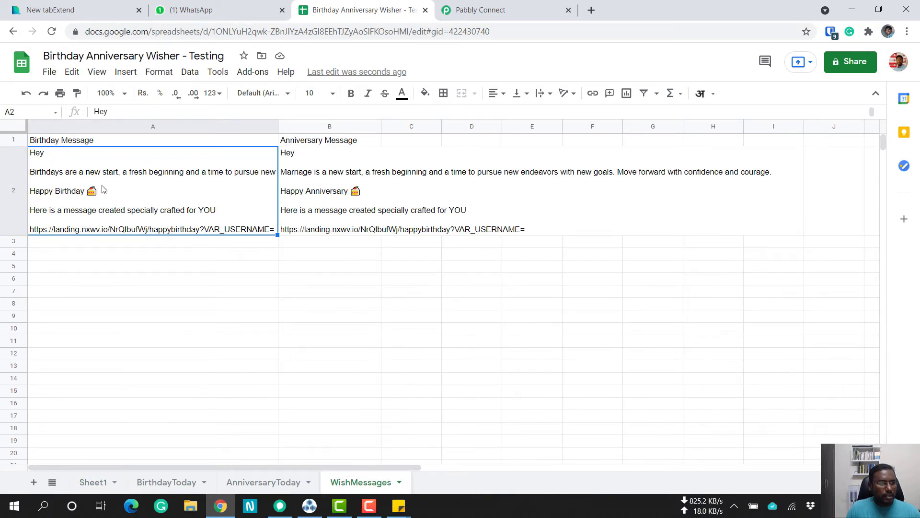
pyautogui.doubleClick(103, 190)
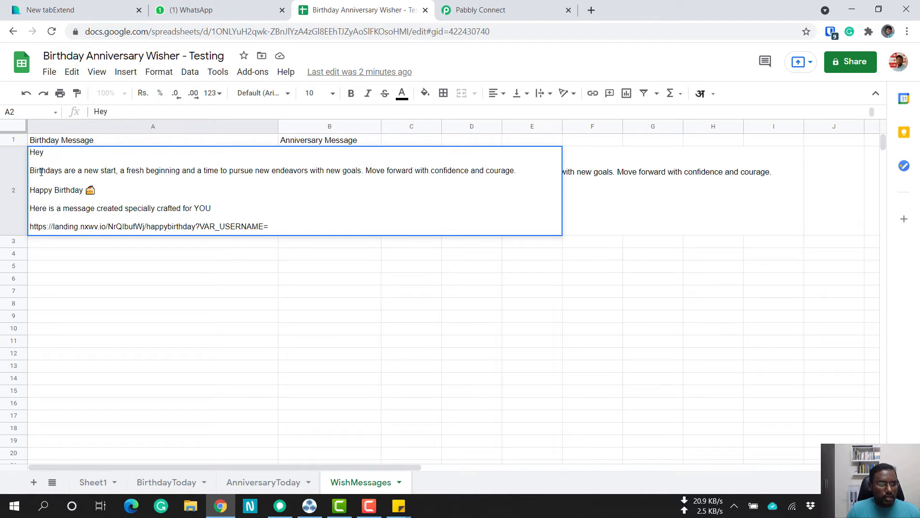
pyautogui.moveTo(42, 171); pyautogui.dragTo(524, 170)
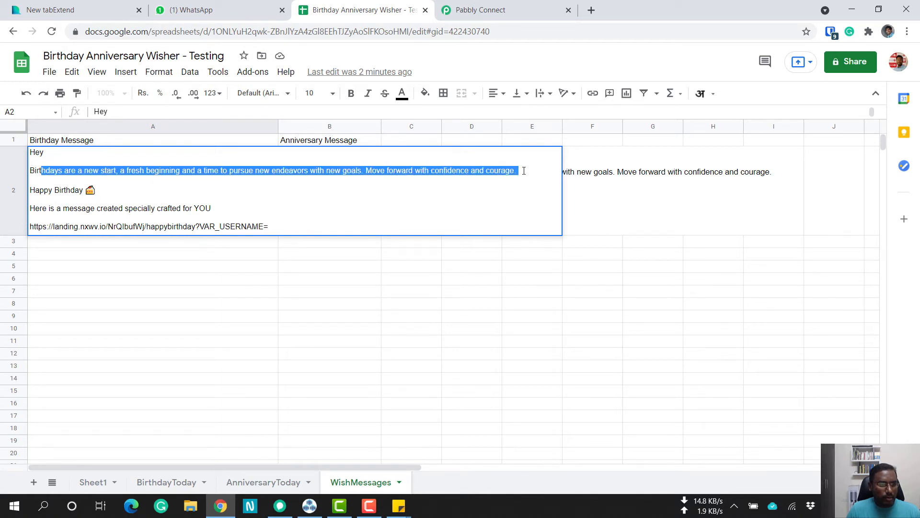
pyautogui.click(85, 190)
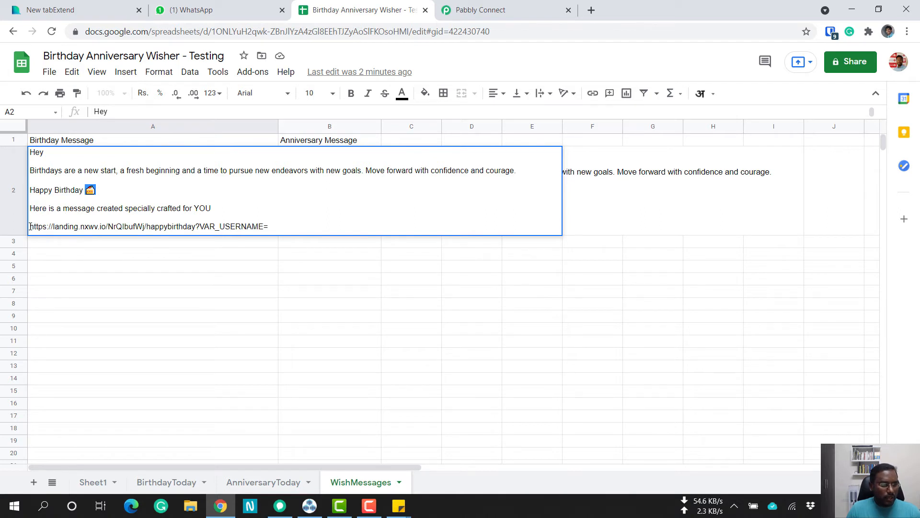
pyautogui.click(278, 226)
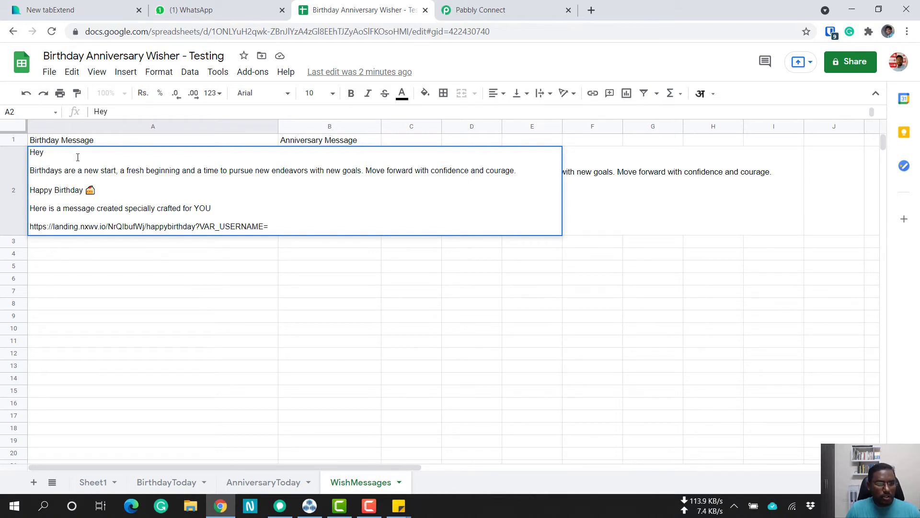
# Switch to Pabbly Connect, expand the Add Name in Hi action and review its Text, Find and Replace fields.
pyautogui.click(528, 14)
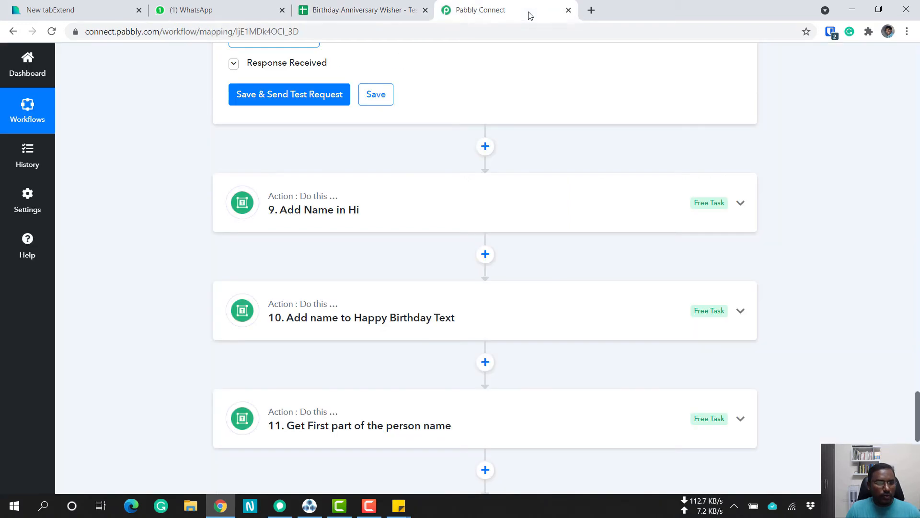
pyautogui.click(312, 216)
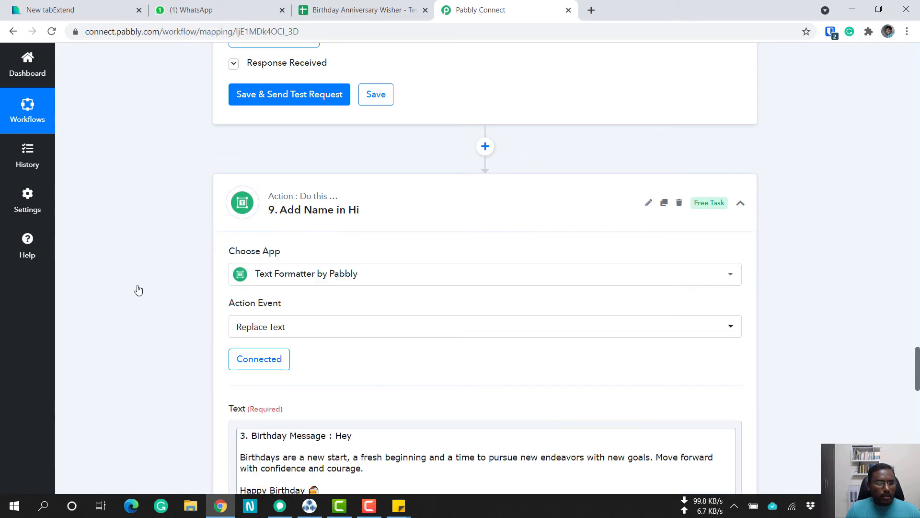
pyautogui.scroll(-5, 138, 290)
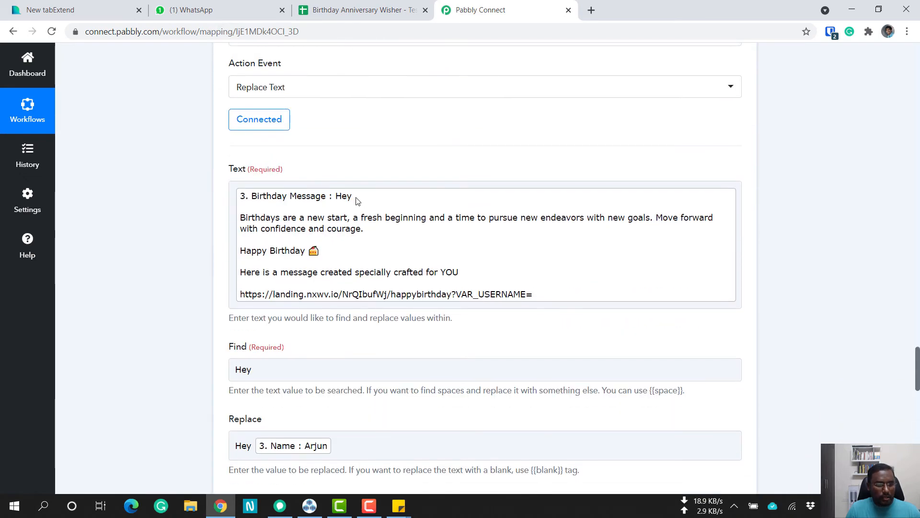
pyautogui.click(358, 201)
pyautogui.scroll(-1, 448, 254)
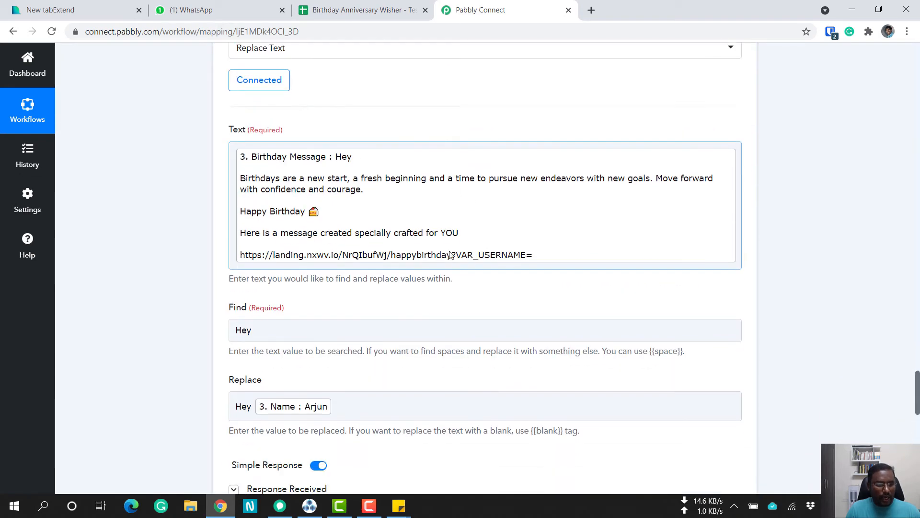
pyautogui.scroll(-2, 450, 254)
pyautogui.click(259, 254)
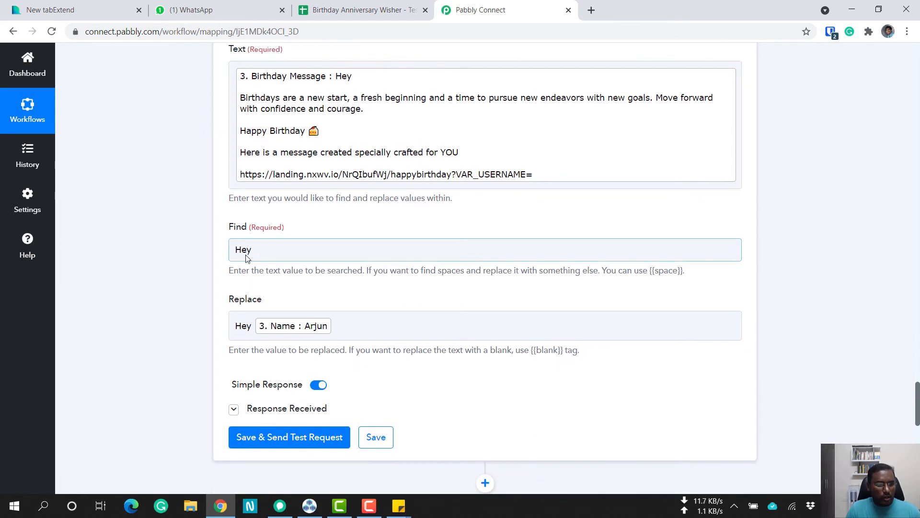
pyautogui.click(234, 329)
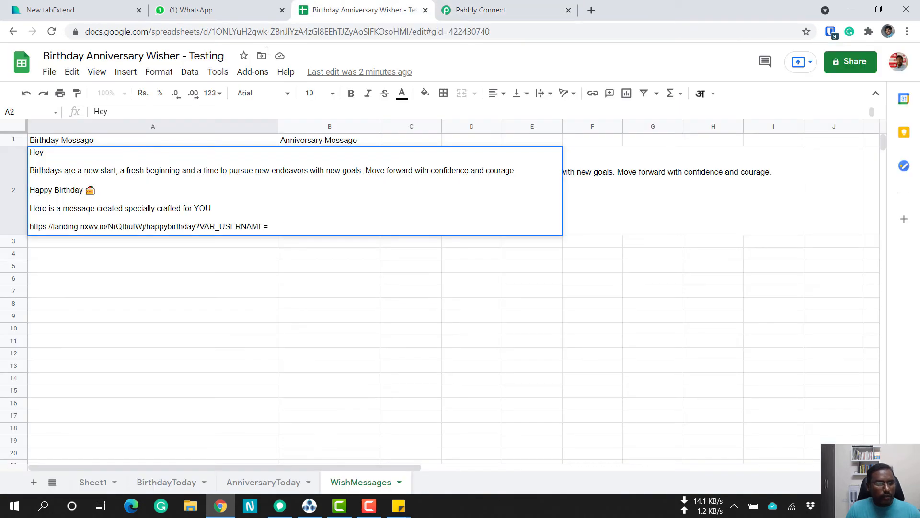
# Check the first contact's name in cell B2 of Sheet1 and return to the Replace field of the Add Name in Hi action.
pyautogui.click(360, 10)
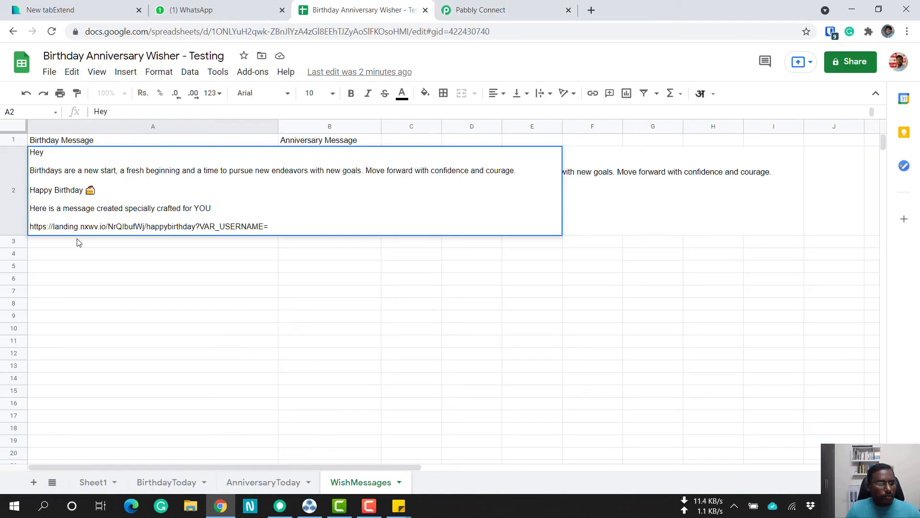
pyautogui.click(99, 484)
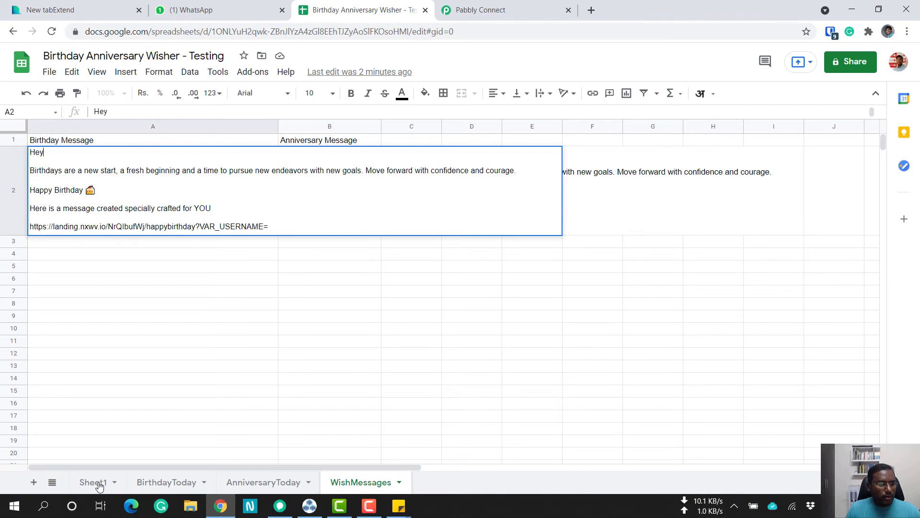
pyautogui.doubleClick(99, 484)
pyautogui.click(172, 170)
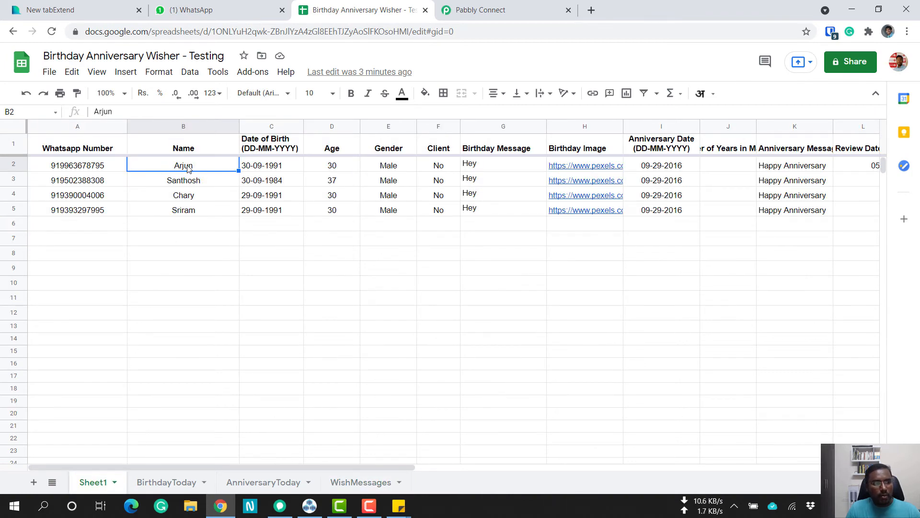
pyautogui.click(513, 14)
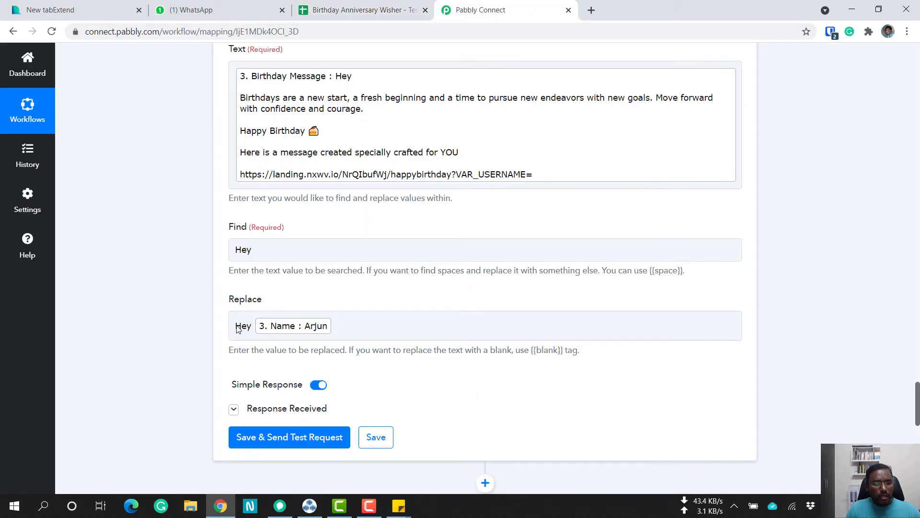
# Finish reviewing the Replace field of the Add Name in Hi action and examine the Text, Find and Replace fields of Add name to Happy Birthday Text.
pyautogui.click(266, 326)
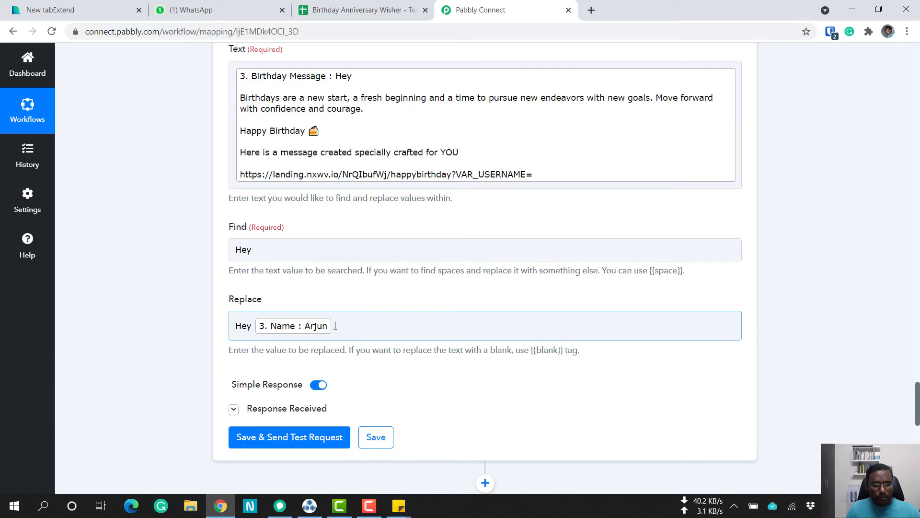
pyautogui.click(197, 341)
pyautogui.scroll(-6, 198, 340)
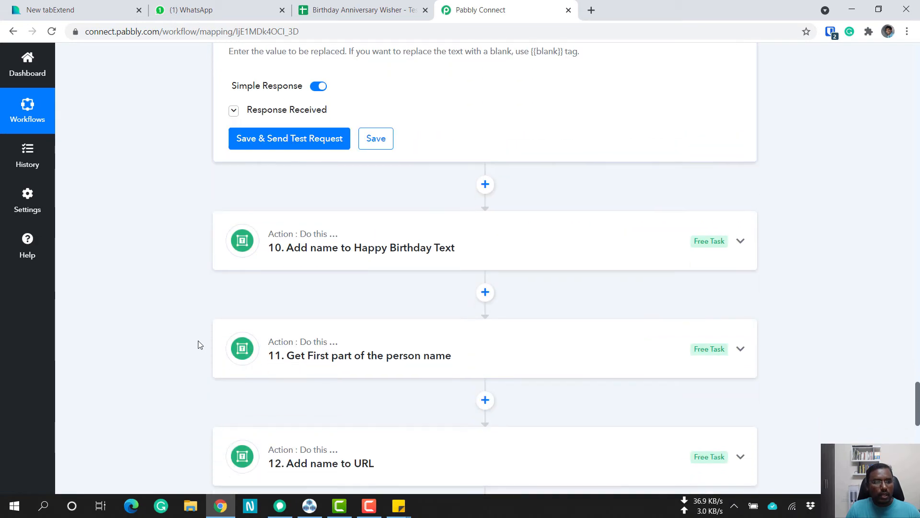
pyautogui.click(409, 256)
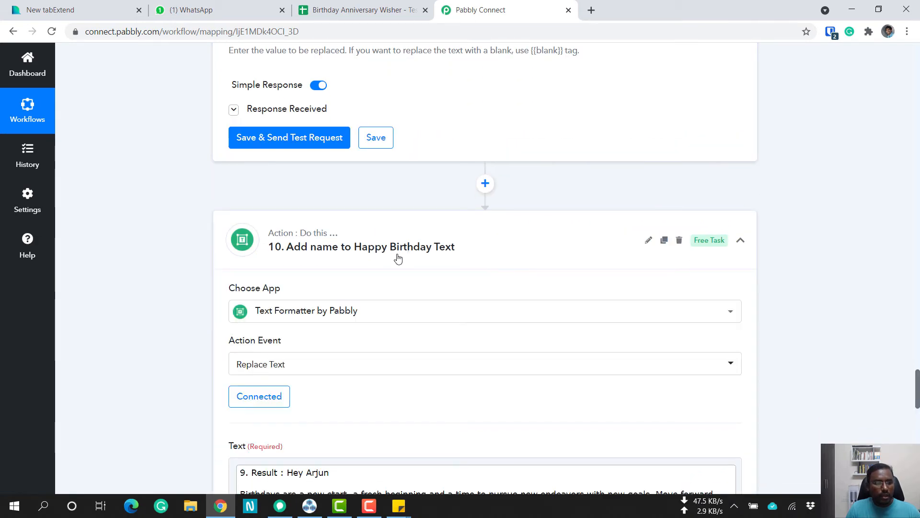
pyautogui.scroll(-5, 175, 306)
pyautogui.scroll(-2, 176, 307)
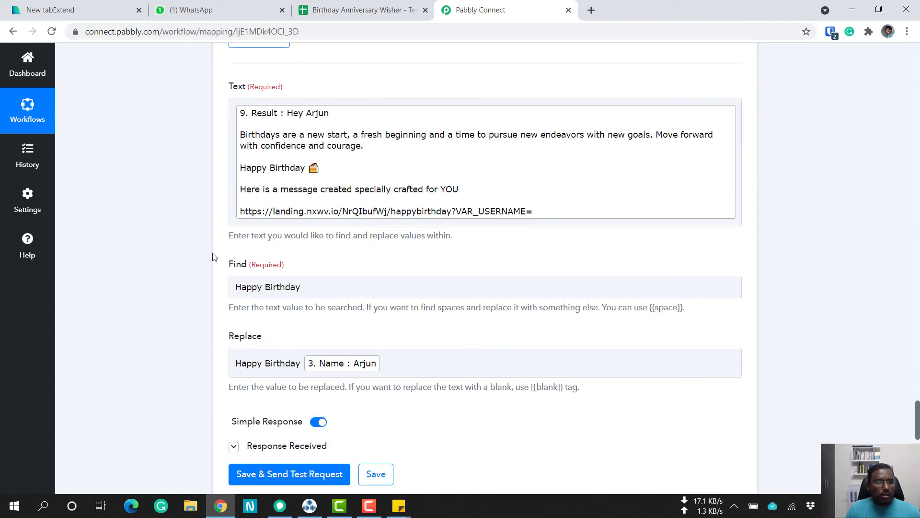
pyautogui.click(239, 288)
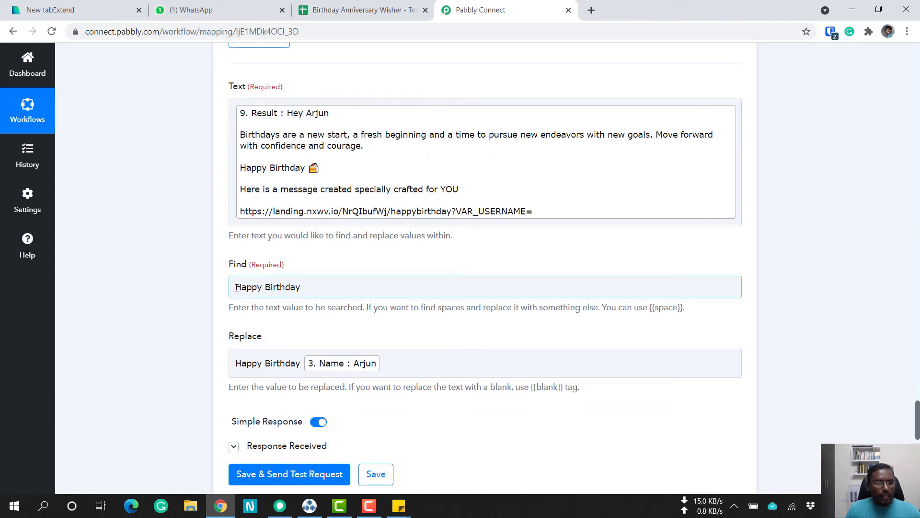
pyautogui.click(246, 180)
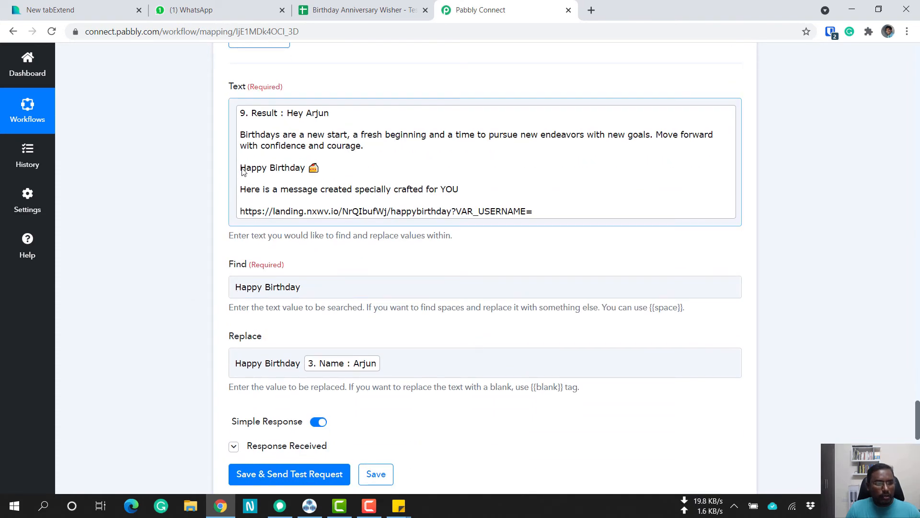
pyautogui.click(258, 366)
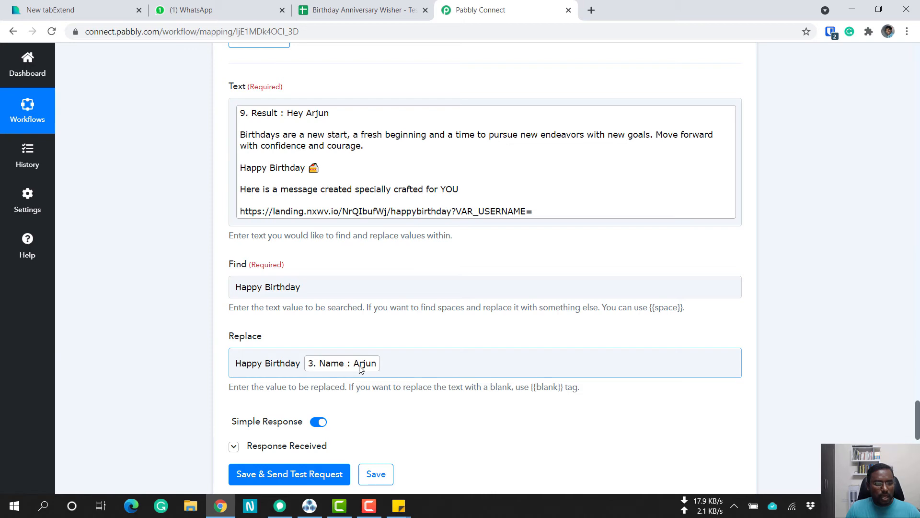
# Check the first contact's name in Sheet1, then expand Get First part of the person name in Pabbly Connect and review its Split Text settings.
pyautogui.click(356, 8)
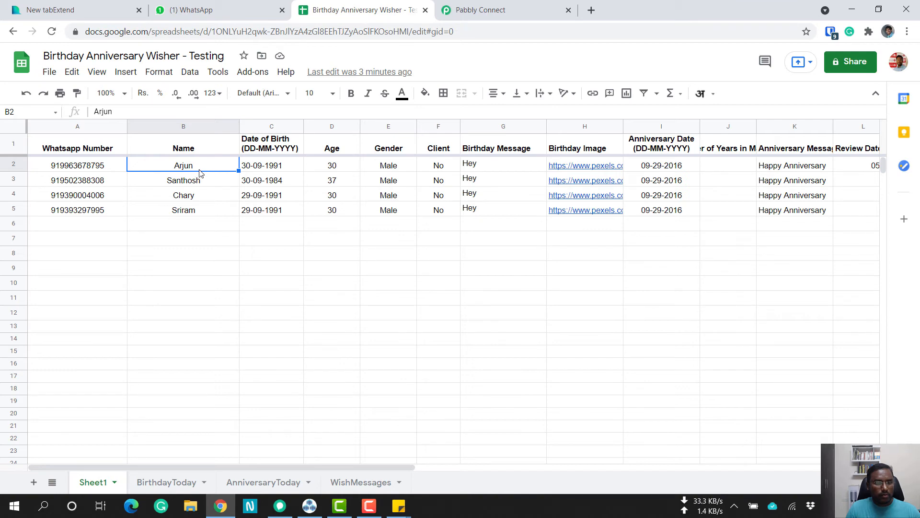
pyautogui.click(493, 9)
pyautogui.scroll(-5, 196, 323)
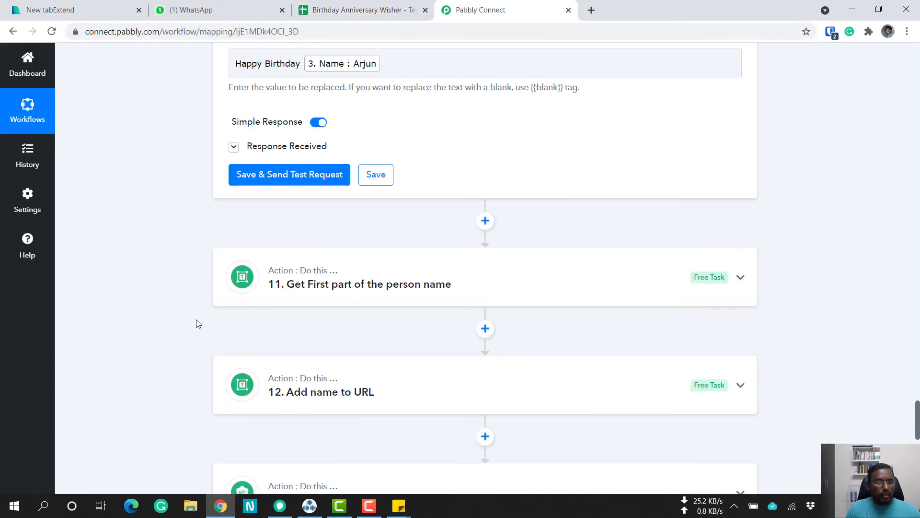
pyautogui.scroll(-3, 196, 323)
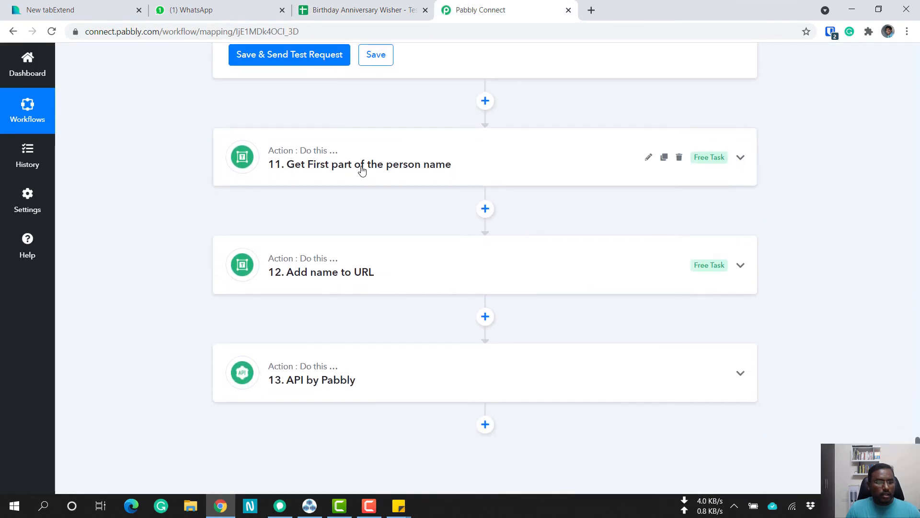
pyautogui.click(362, 170)
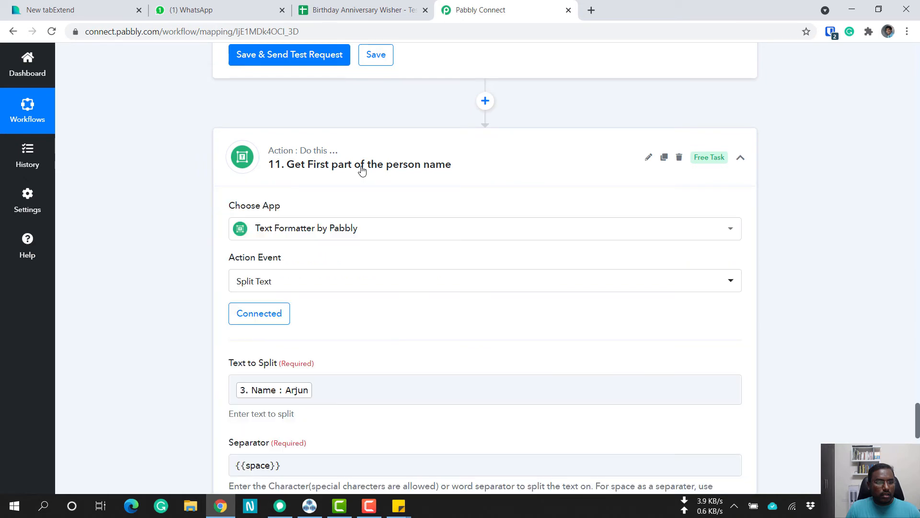
pyautogui.scroll(-5, 194, 288)
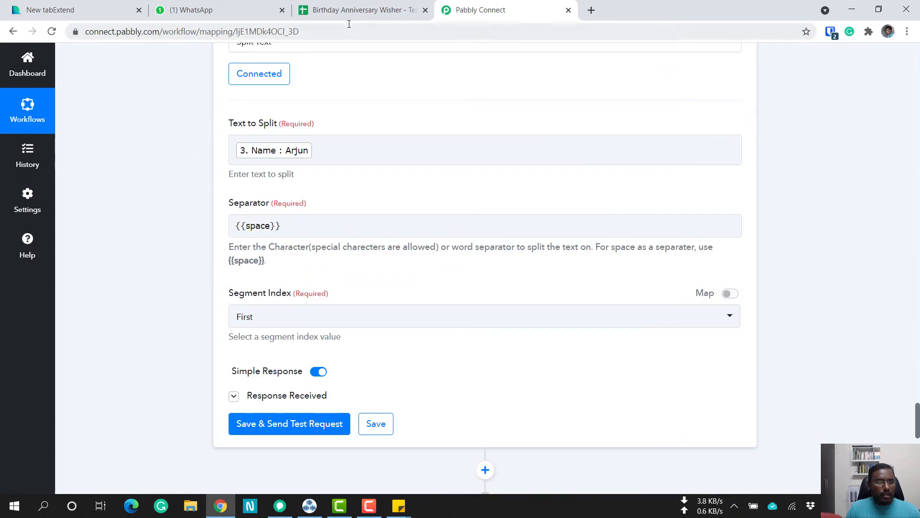
# Compare the first contact's name in Sheet1 with the Text to Split, Separator and Segment Index fields of the Get First part of the person name action.
pyautogui.click(355, 12)
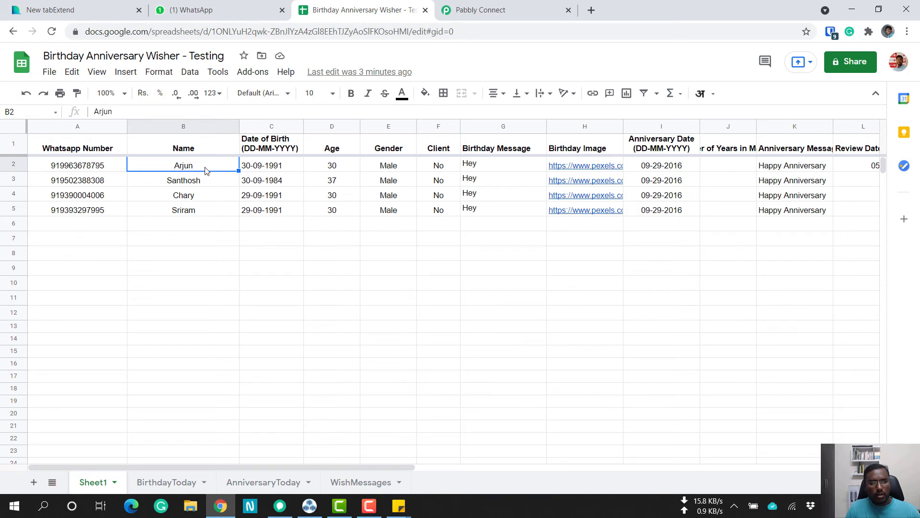
pyautogui.click(473, 9)
pyautogui.scroll(3, 177, 319)
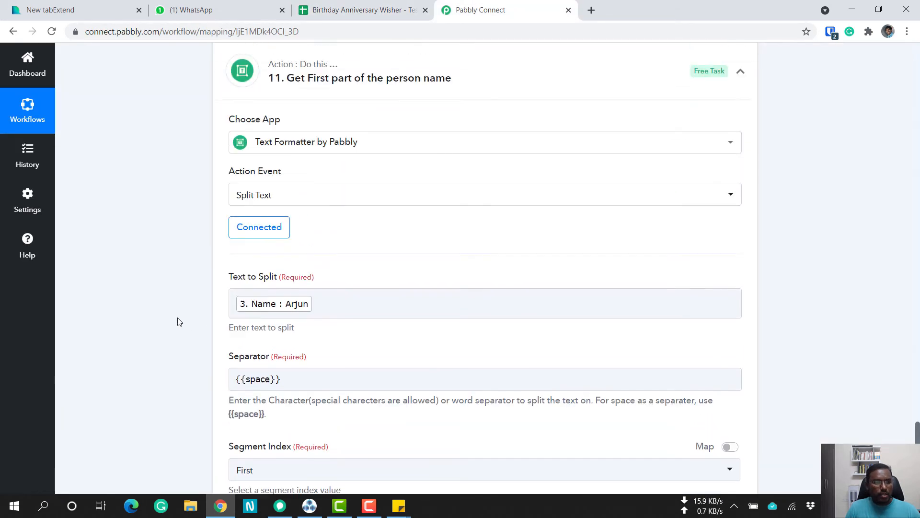
pyautogui.scroll(4, 179, 320)
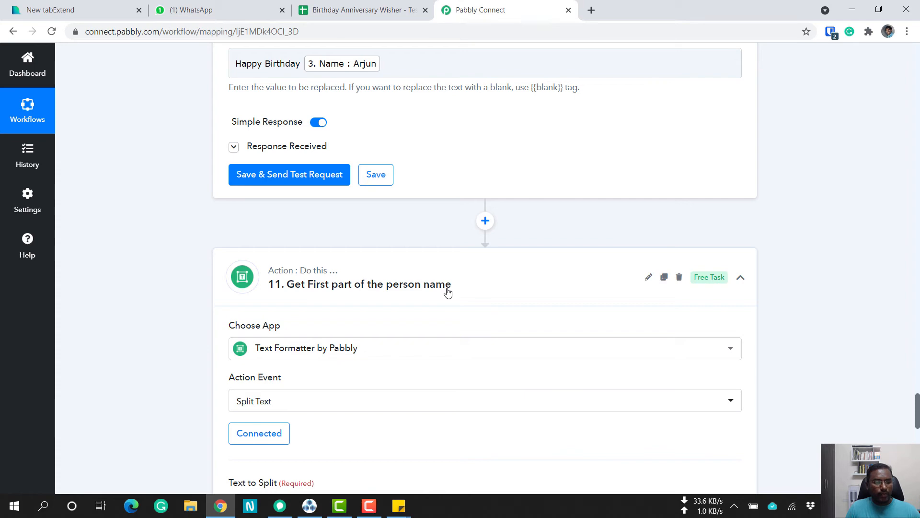
pyautogui.scroll(-6, 447, 291)
pyautogui.scroll(-4, 448, 288)
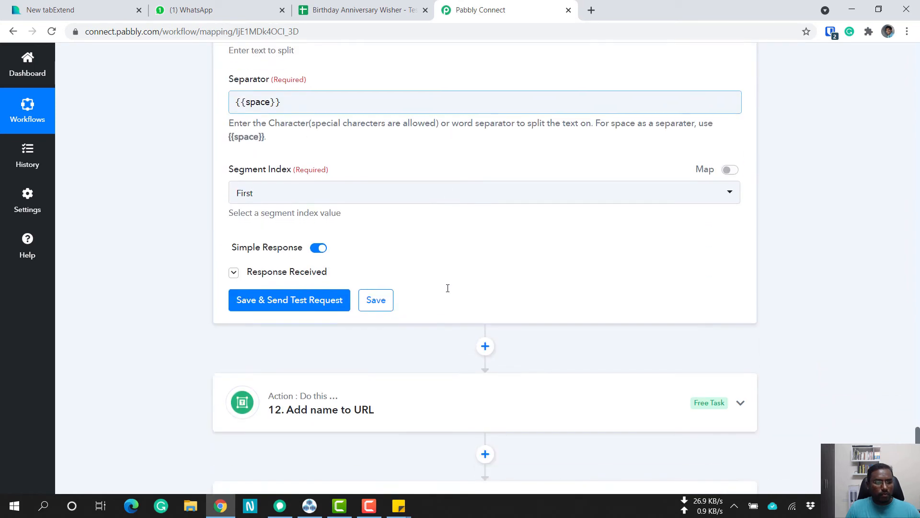
# Expand the Add name to URL action and examine the landing page link in its Text field and its Find and Replace fields.
pyautogui.scroll(-5, 446, 289)
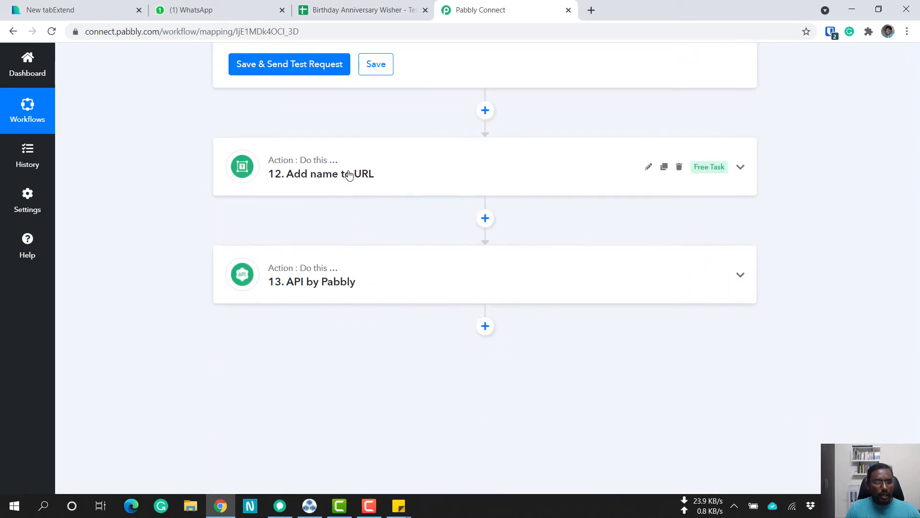
pyautogui.click(349, 176)
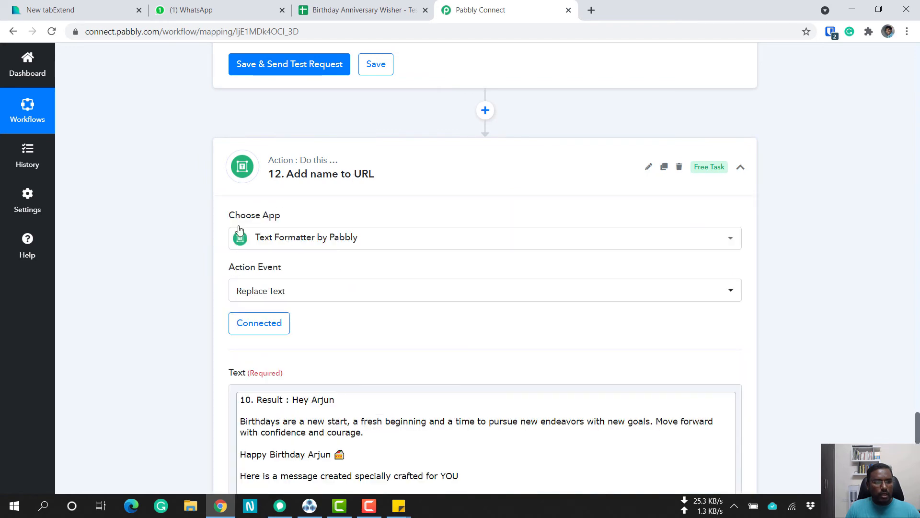
pyautogui.scroll(-4, 210, 259)
pyautogui.click(239, 321)
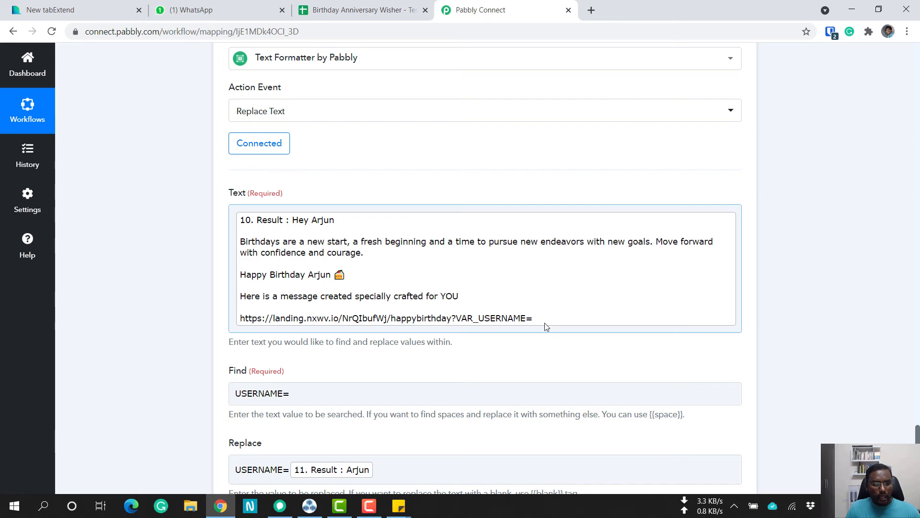
pyautogui.scroll(-3, 541, 324)
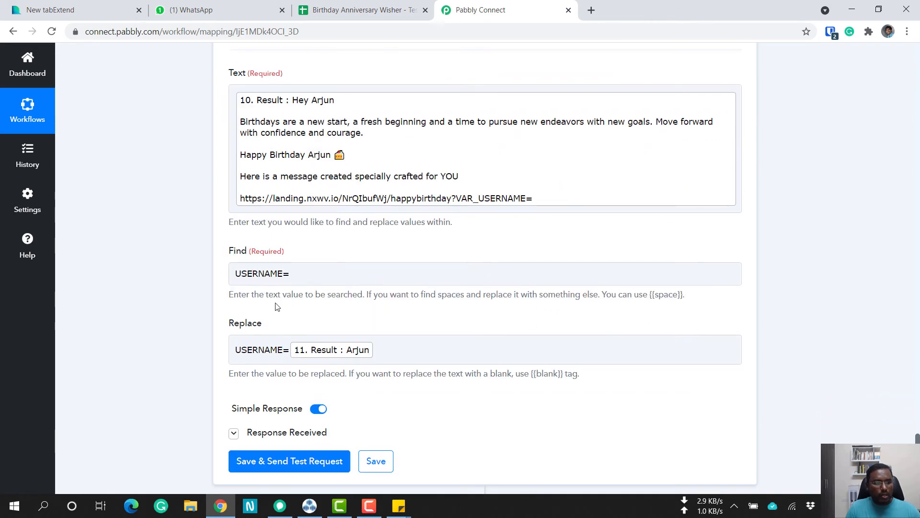
pyautogui.click(231, 284)
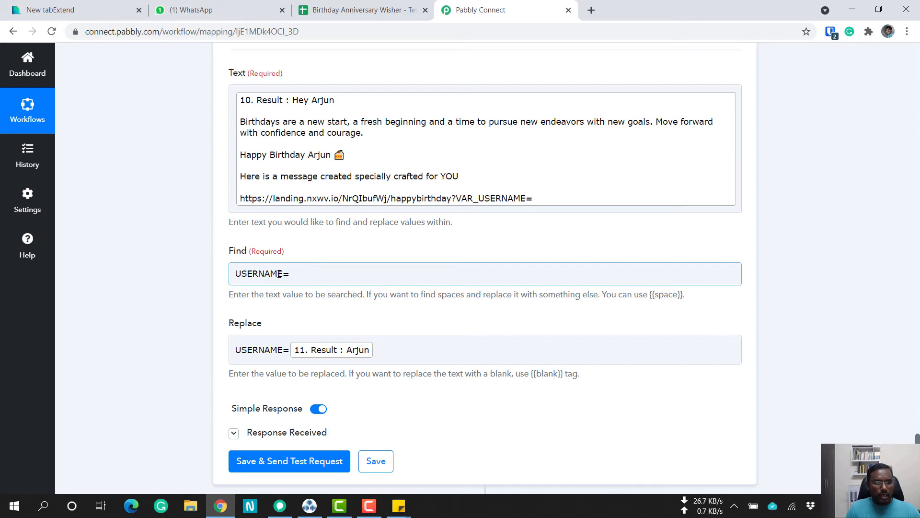
pyautogui.scroll(-3, 225, 285)
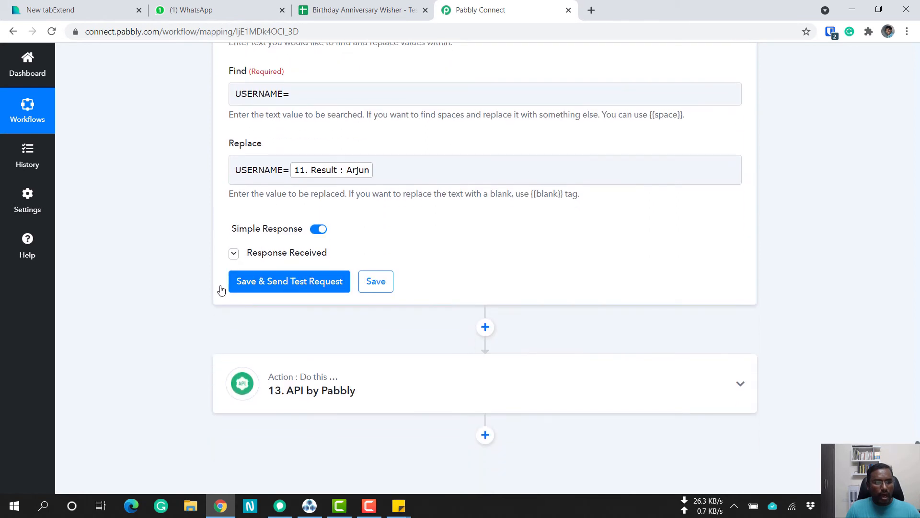
pyautogui.click(302, 174)
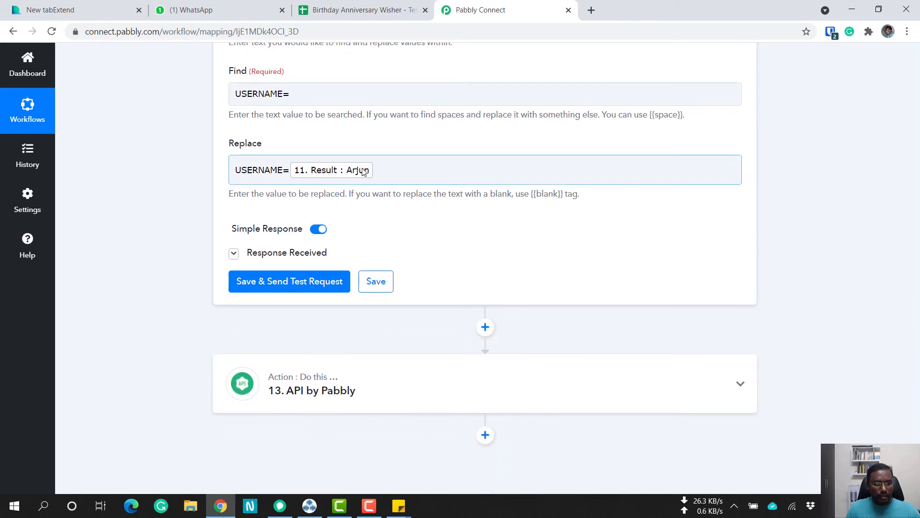
pyautogui.click(203, 237)
# Expand the API by Pabbly action and review its request method, Endpoint URL, payload type, authentication and message data.
pyautogui.scroll(-3, 413, 290)
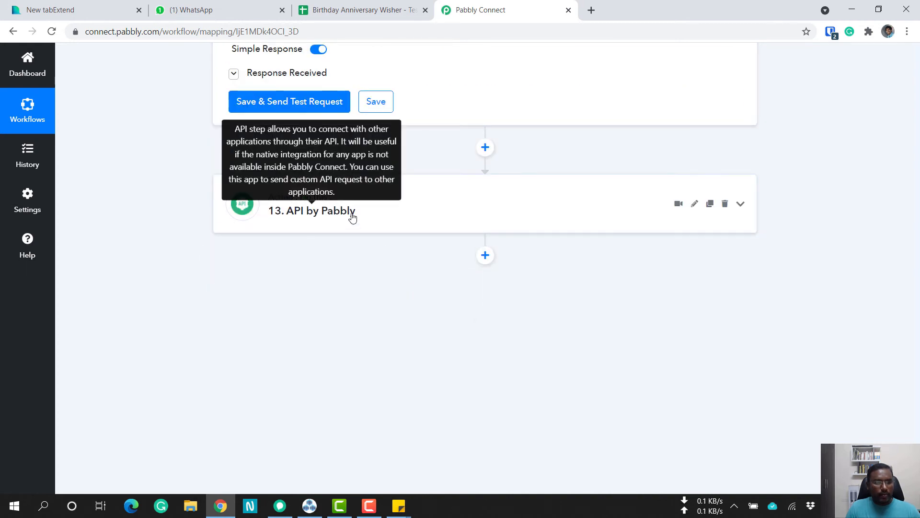
pyautogui.click(352, 217)
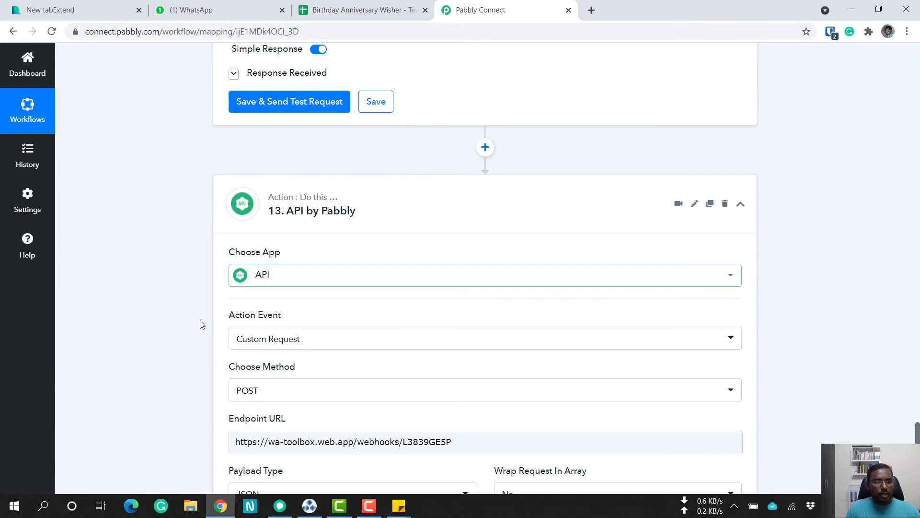
pyautogui.scroll(-5, 201, 325)
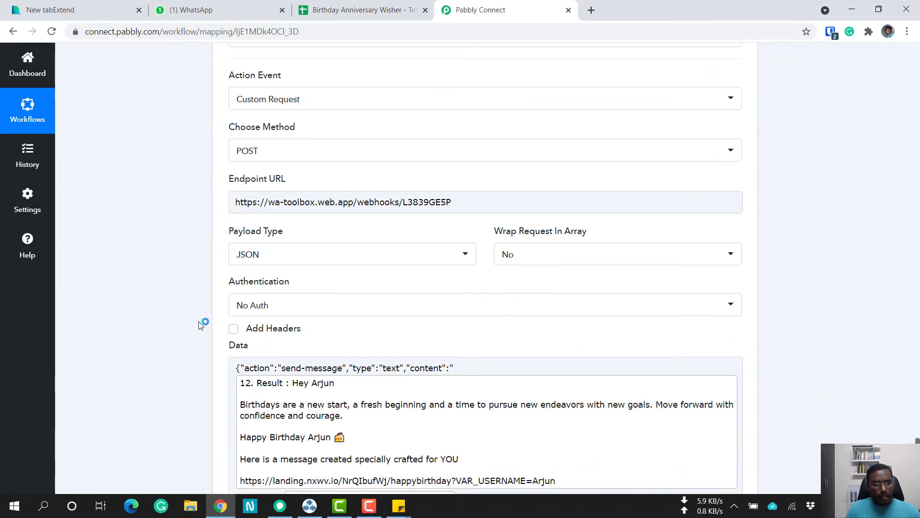
pyautogui.scroll(3, 200, 324)
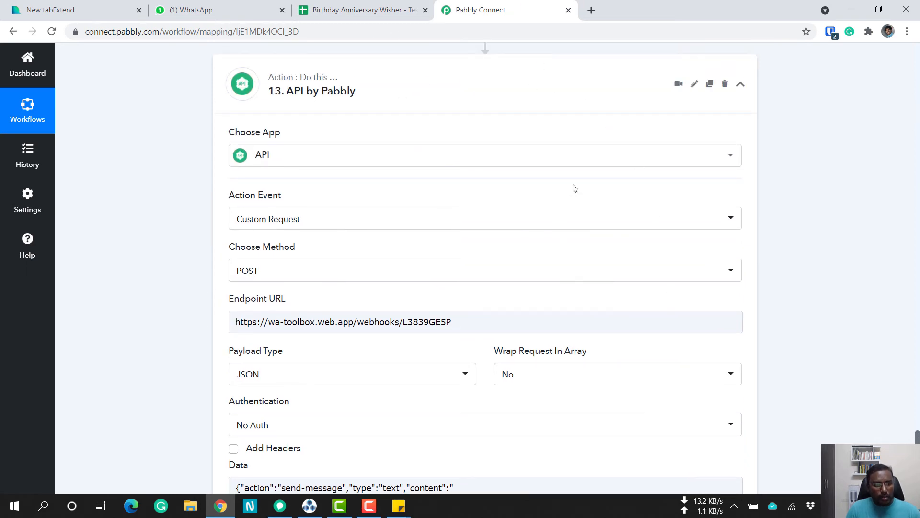
# Switch to WhatsApp Web, open the WA Toolbox for WhatsApp extension and display its webhooks list.
pyautogui.click(253, 4)
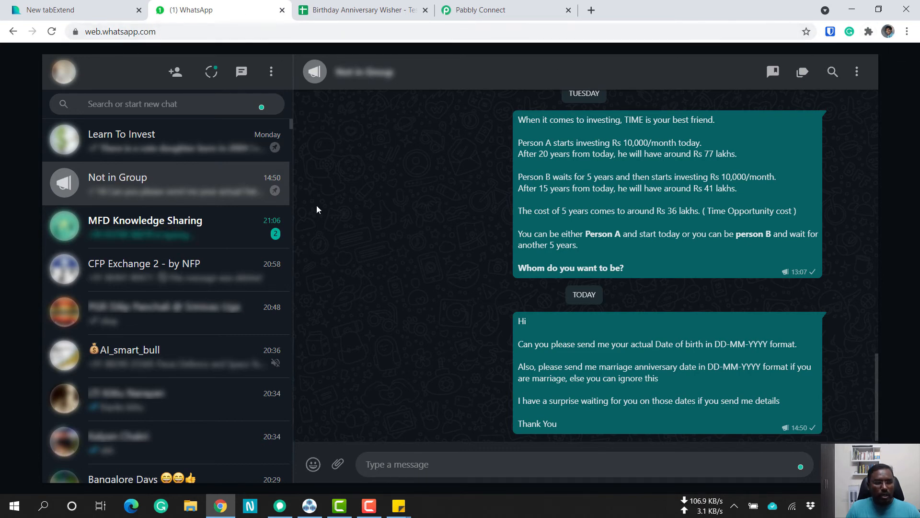
pyautogui.click(869, 31)
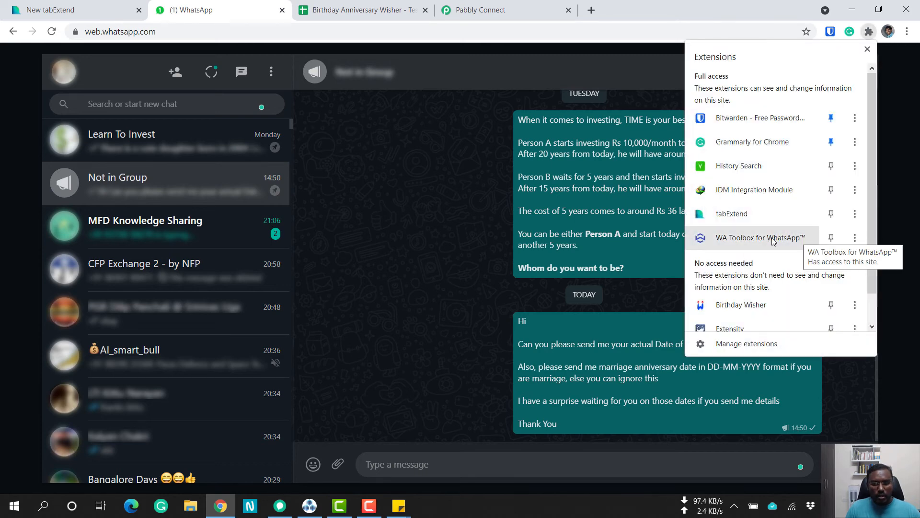
pyautogui.click(793, 242)
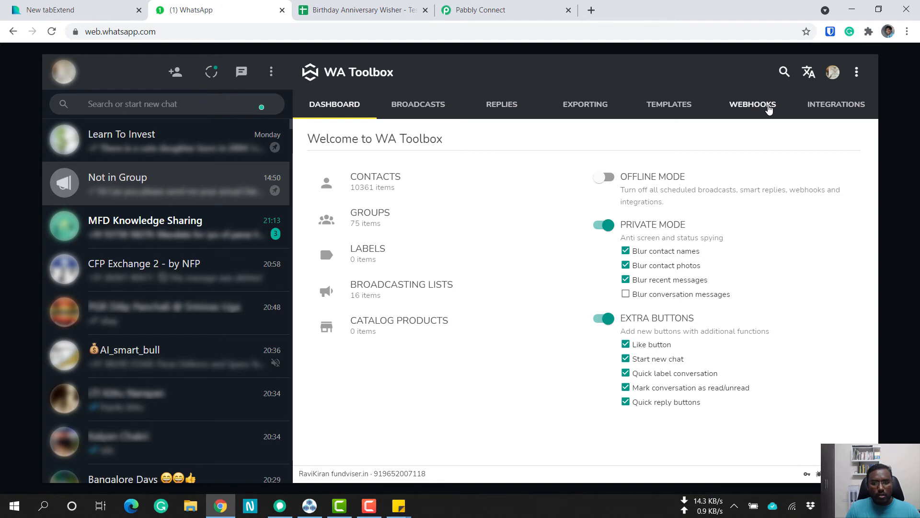
pyautogui.click(769, 108)
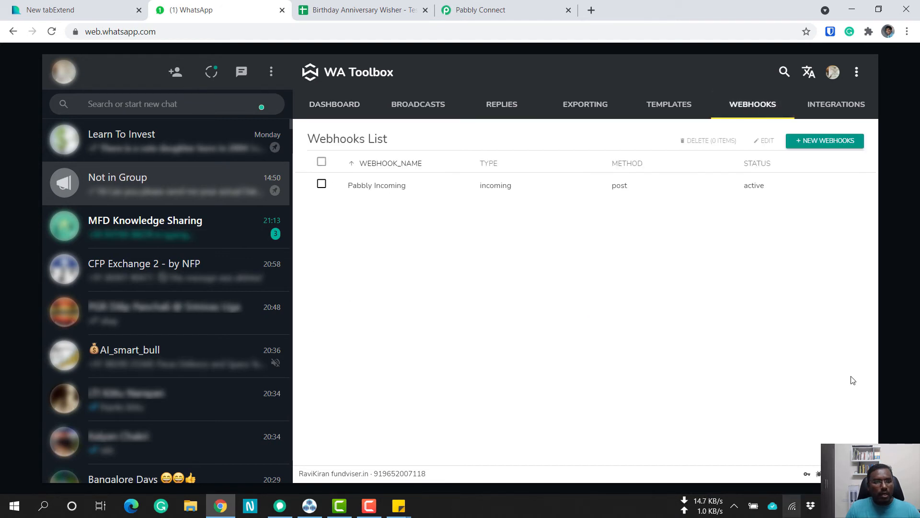
# Open a new incoming webhook form in WA Toolbox and examine its Webhook Name and Webhook URL fields.
pyautogui.click(836, 143)
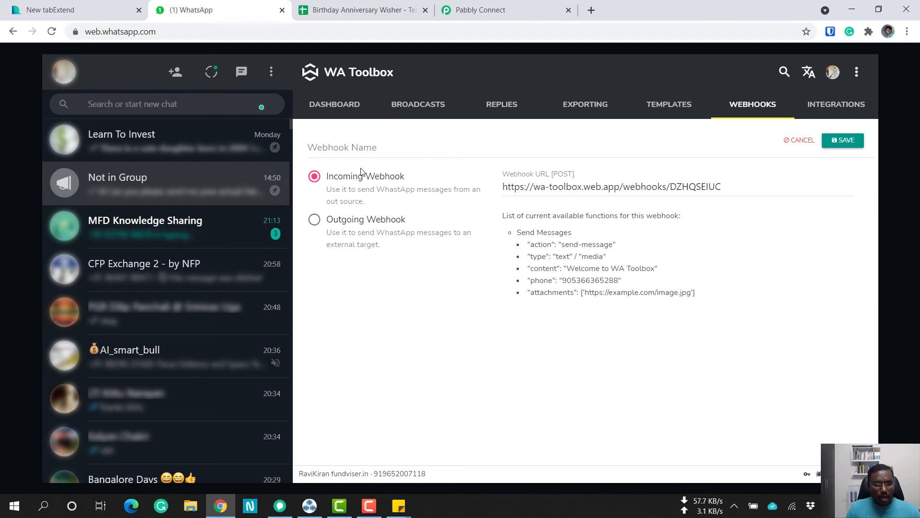
pyautogui.click(330, 147)
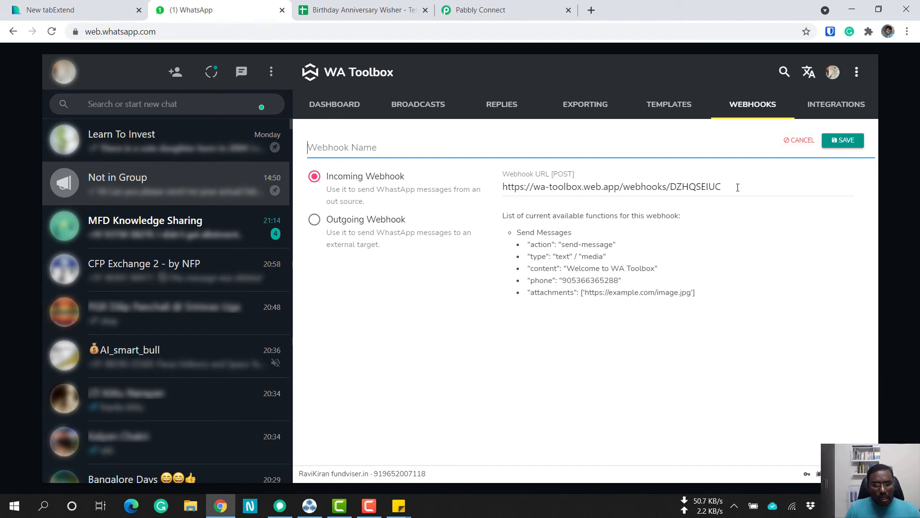
pyautogui.click(680, 187)
pyautogui.moveTo(722, 187); pyautogui.dragTo(474, 196)
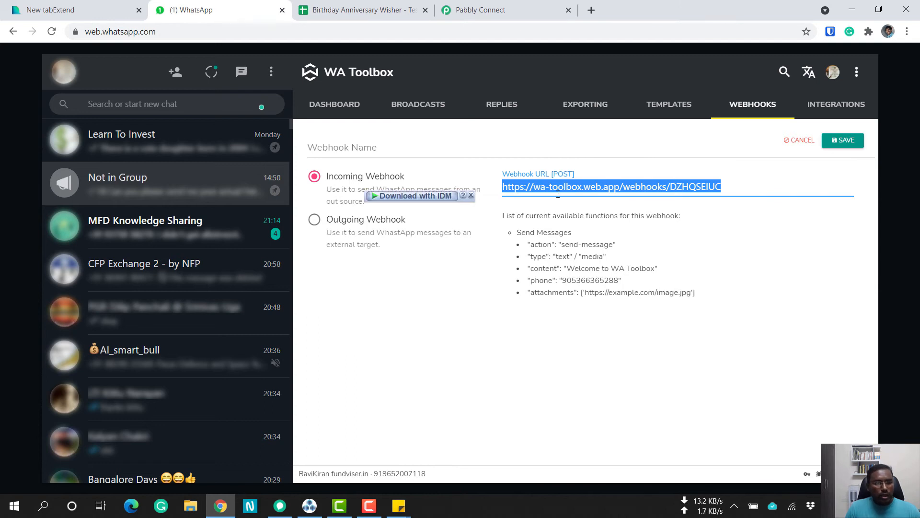
pyautogui.click(517, 192)
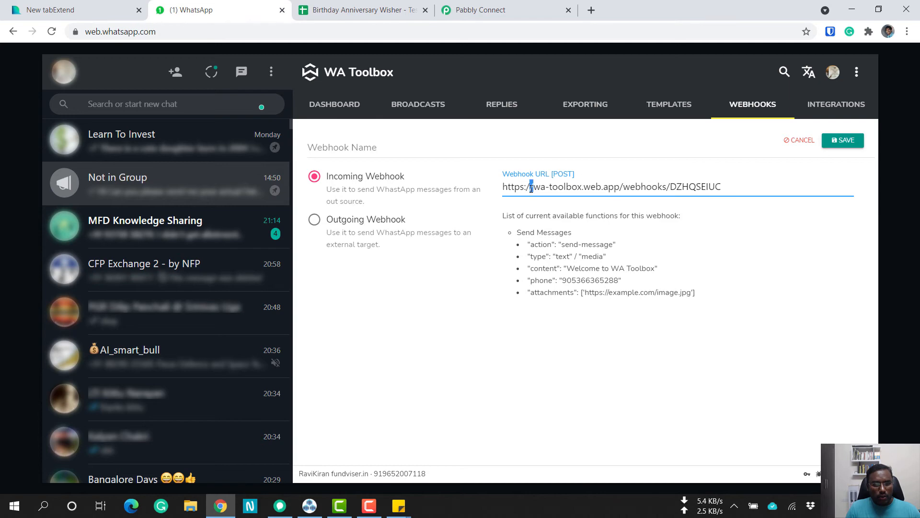
# Select the incoming webhook's URL in WA Toolbox and examine the Endpoint URL field of the API by Pabbly action in Pabbly Connect.
pyautogui.moveTo(726, 188); pyautogui.dragTo(501, 189)
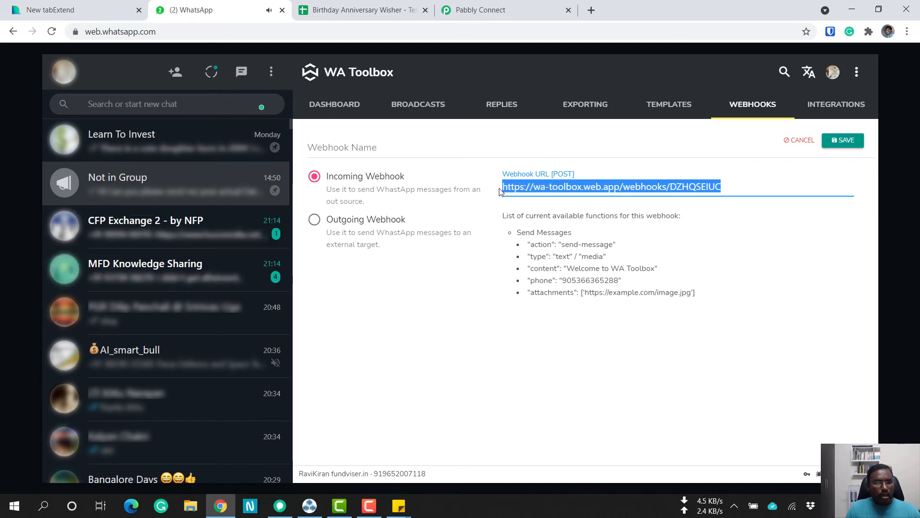
pyautogui.click(460, 5)
pyautogui.scroll(-2, 191, 259)
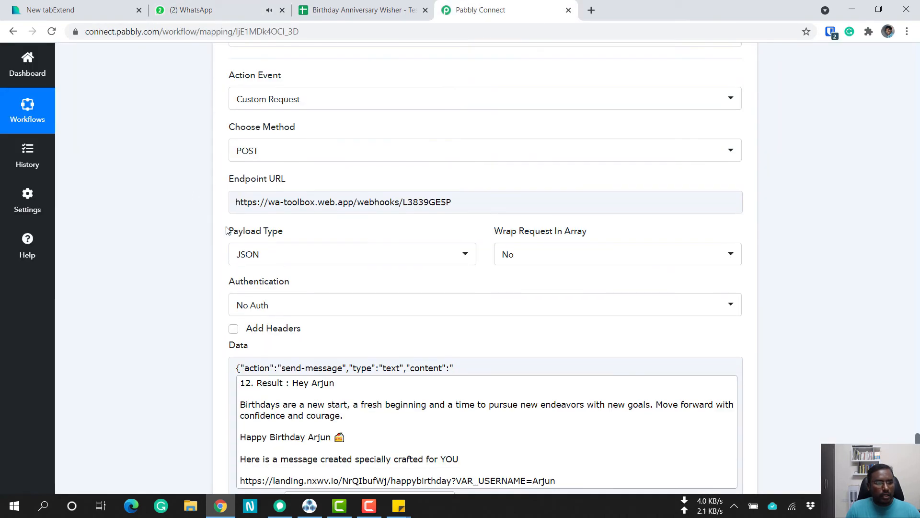
pyautogui.click(241, 204)
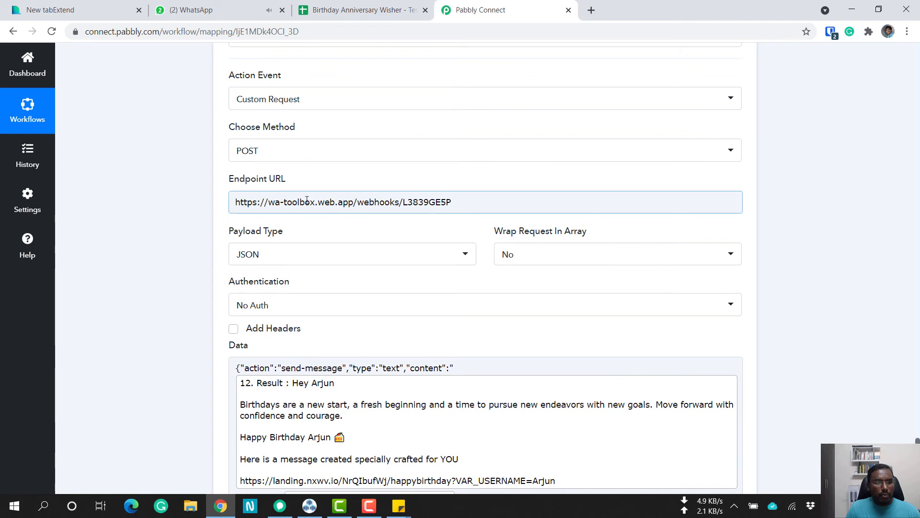
pyautogui.click(460, 201)
pyautogui.click(451, 201)
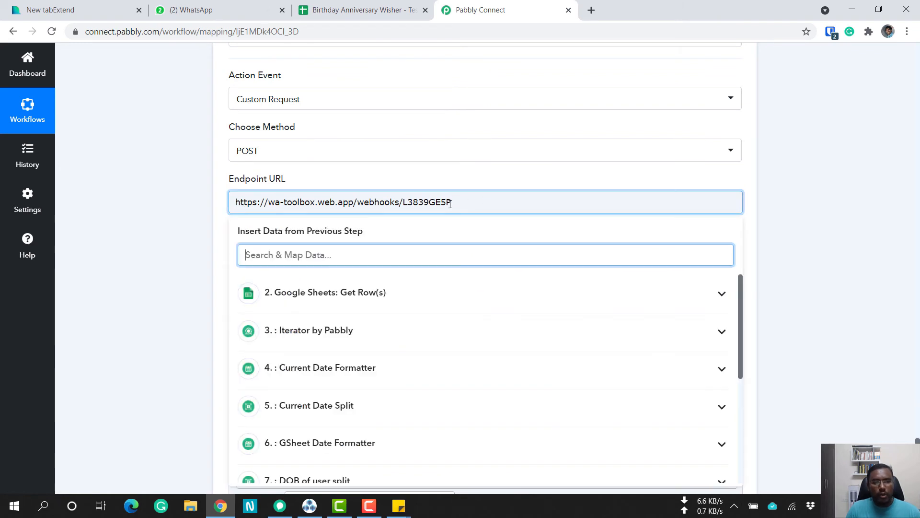
pyautogui.click(451, 201)
pyautogui.click(450, 202)
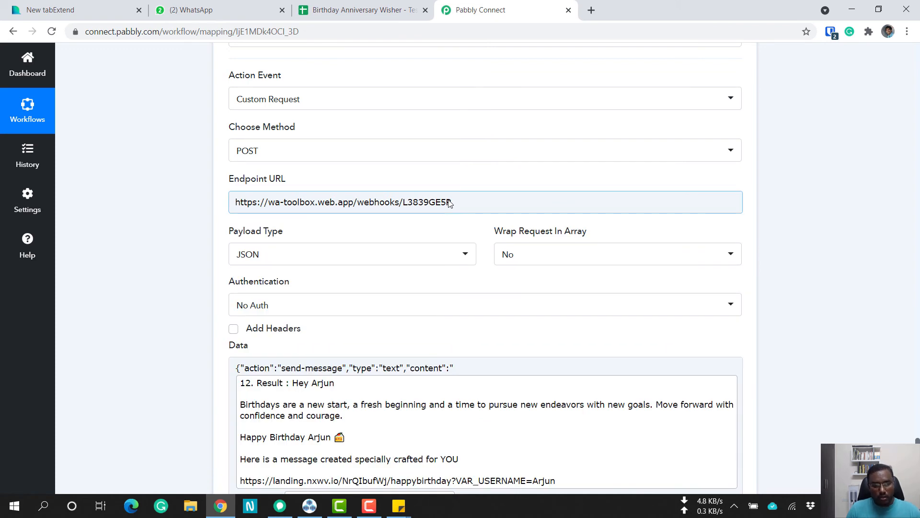
# Review the API action's message data and phone mapping, and return to the WA Toolbox webhook form in WhatsApp Web.
pyautogui.click(193, 260)
pyautogui.scroll(-3, 182, 268)
pyautogui.scroll(-2, 181, 269)
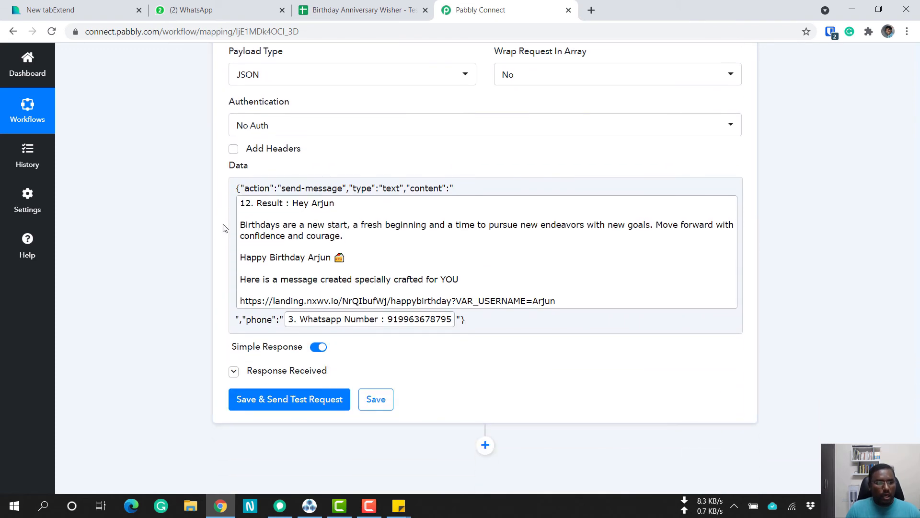
pyautogui.click(258, 4)
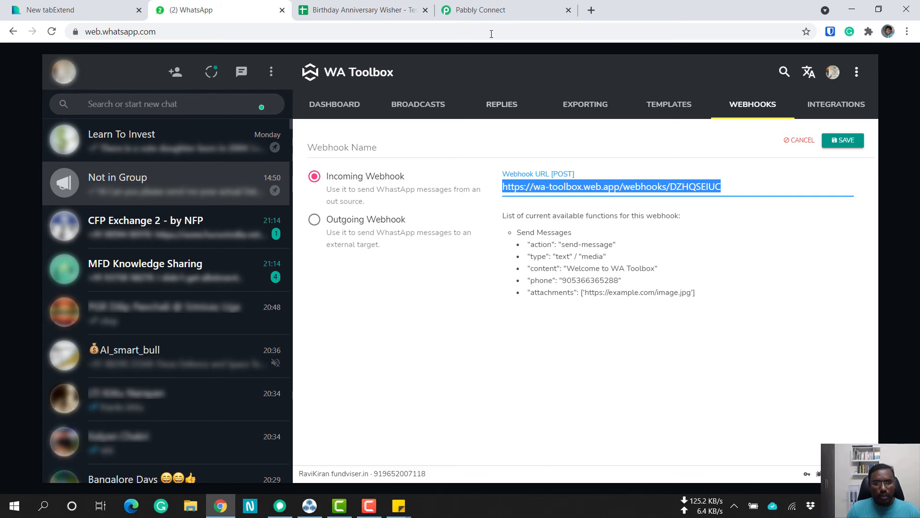
# Switch to Pabbly Connect and review the Add name to URL action alongside the API action's message data.
pyautogui.click(481, 10)
pyautogui.scroll(10, 799, 295)
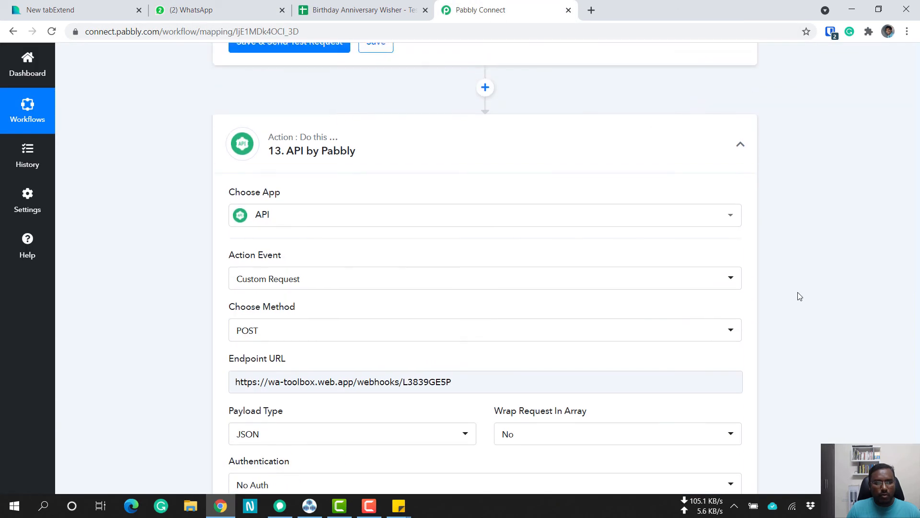
pyautogui.scroll(2, 289, 205)
pyautogui.scroll(2, 290, 206)
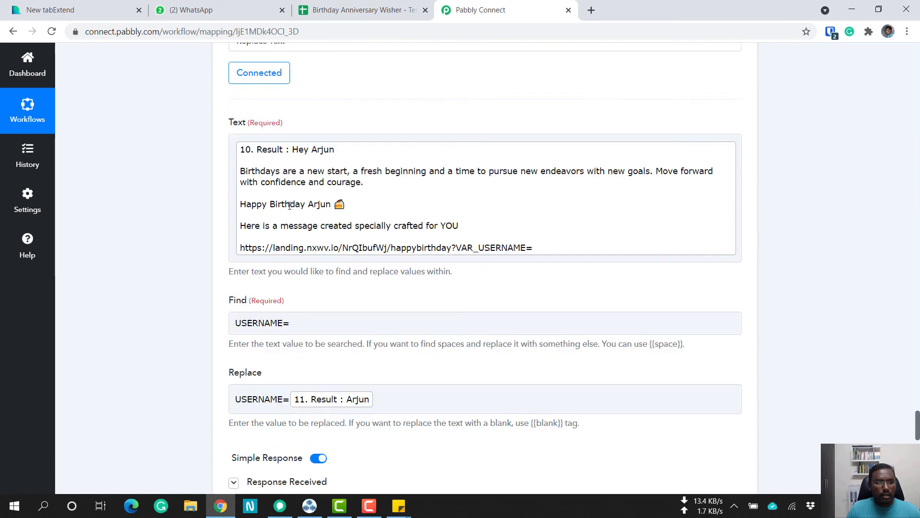
pyautogui.scroll(-2, 288, 262)
pyautogui.scroll(5, 288, 293)
pyautogui.scroll(1, 281, 293)
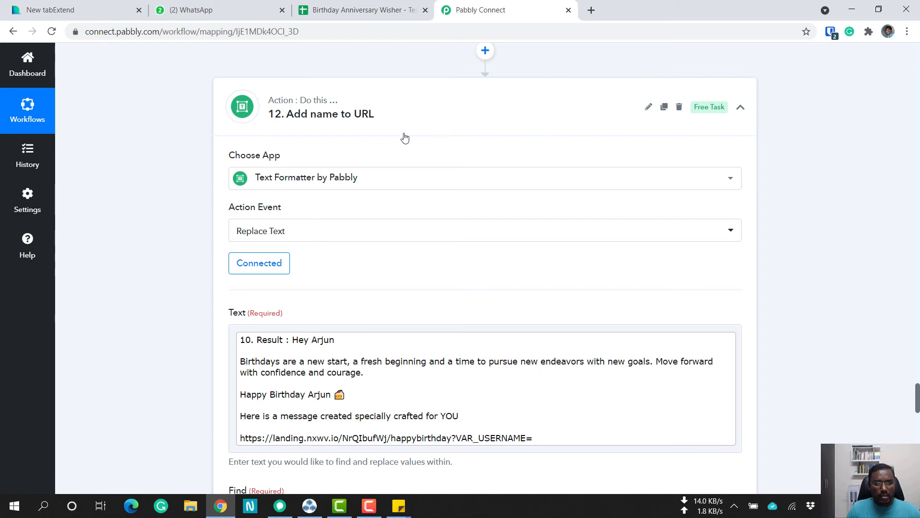
pyautogui.scroll(-12, 678, 287)
pyautogui.scroll(-8, 690, 295)
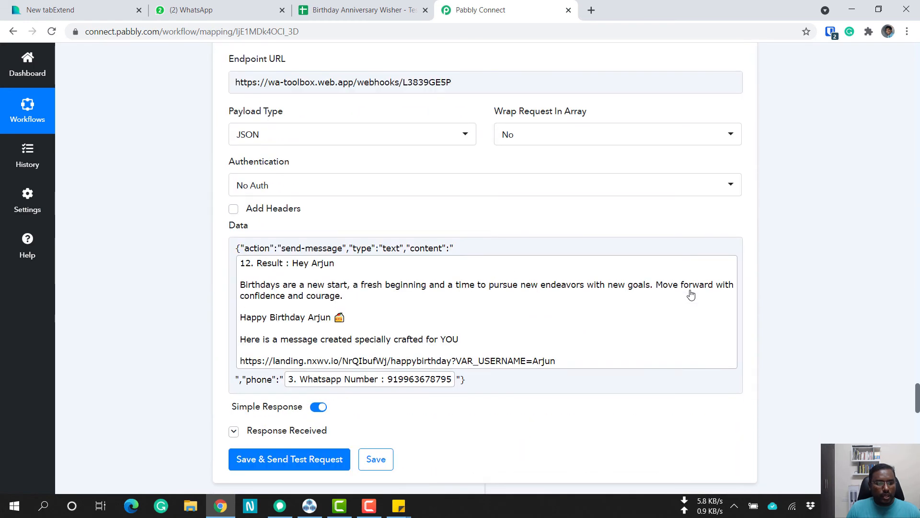
pyautogui.scroll(1, 321, 208)
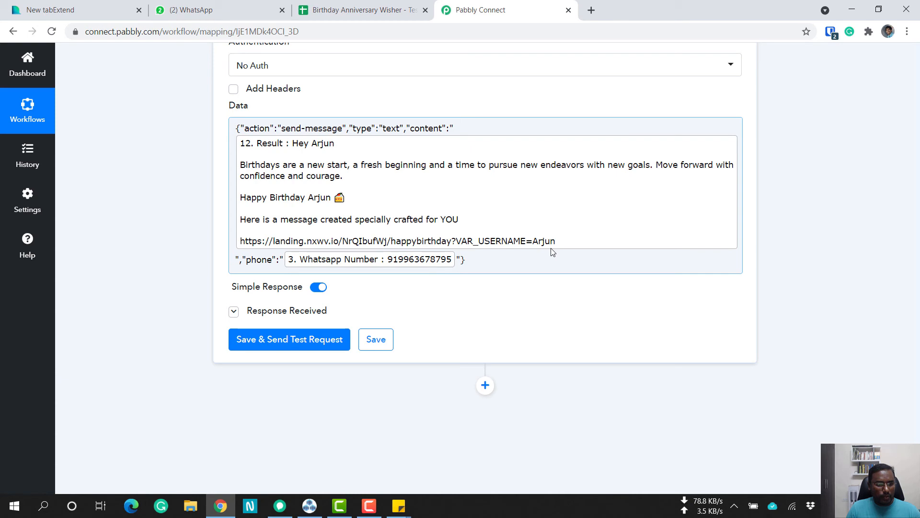
# Compare the WA Toolbox webhook's list of available functions with the API action's JSON data and save options in Pabbly Connect.
pyautogui.hotkey('ctrl', 'shift', 'Tab')
pyautogui.hotkey('ctrl', 'shift', 'Tab')
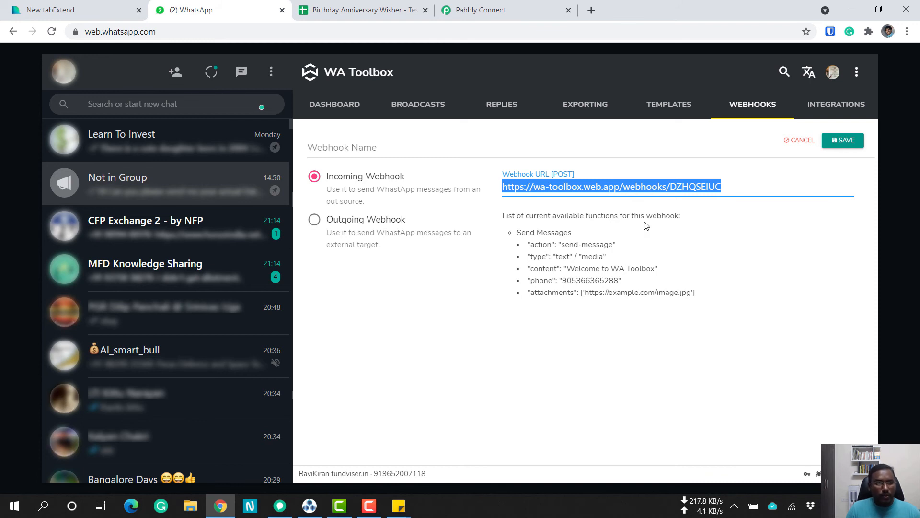
pyautogui.click(453, 11)
pyautogui.scroll(-3, 187, 322)
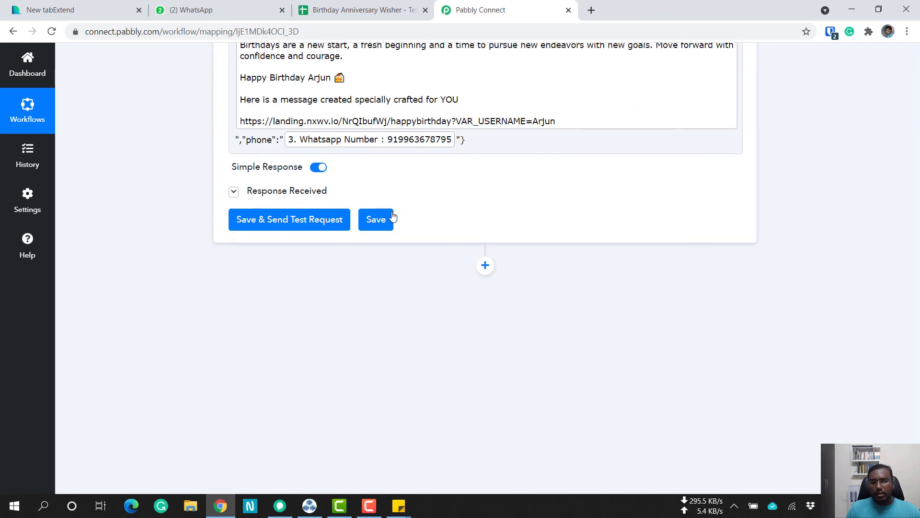
pyautogui.scroll(5, 795, 271)
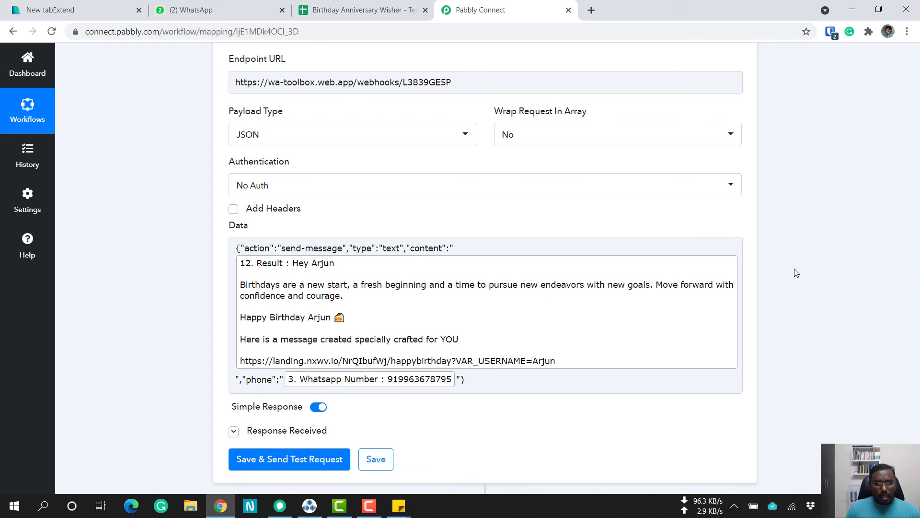
pyautogui.scroll(-4, 795, 271)
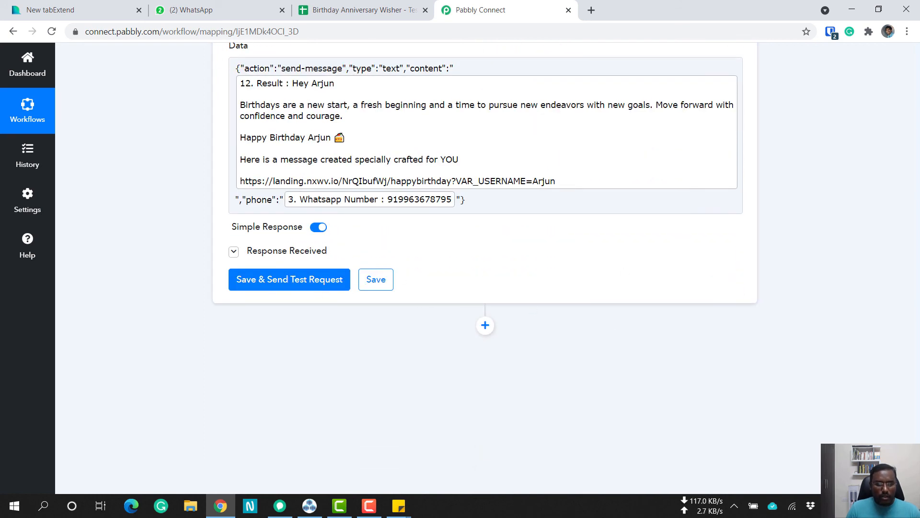
# Return to the start of the workflow and examine the Schedule by Pabbly trigger's run frequency and time.
pyautogui.scroll(15, 883, 278)
pyautogui.scroll(10, 900, 125)
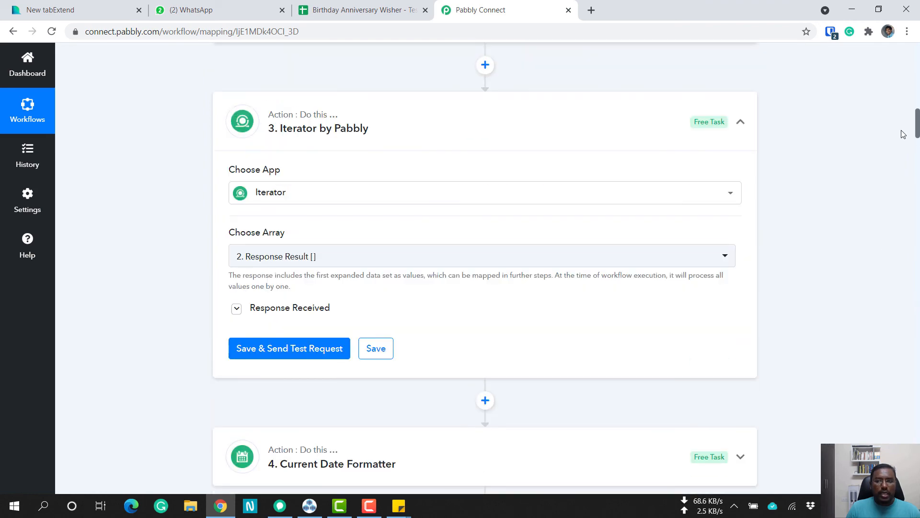
pyautogui.moveTo(917, 130); pyautogui.dragTo(916, 53)
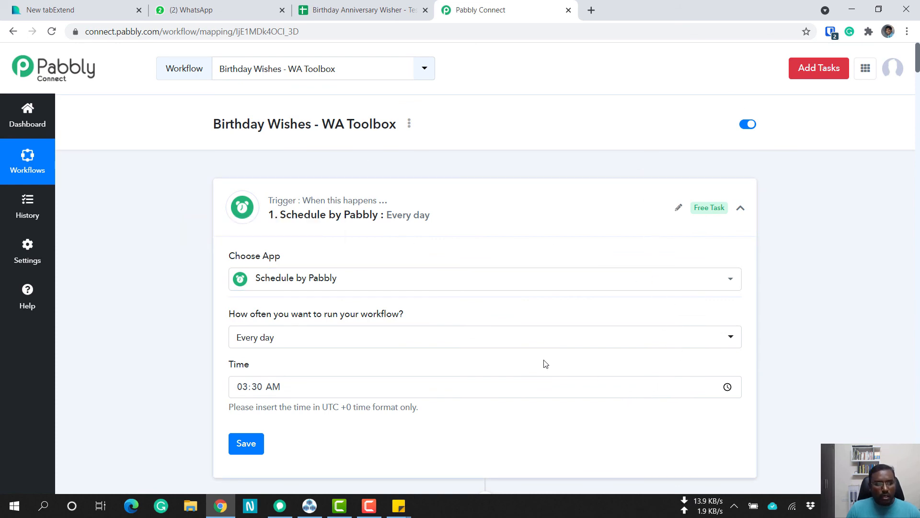
pyautogui.scroll(-1, 170, 372)
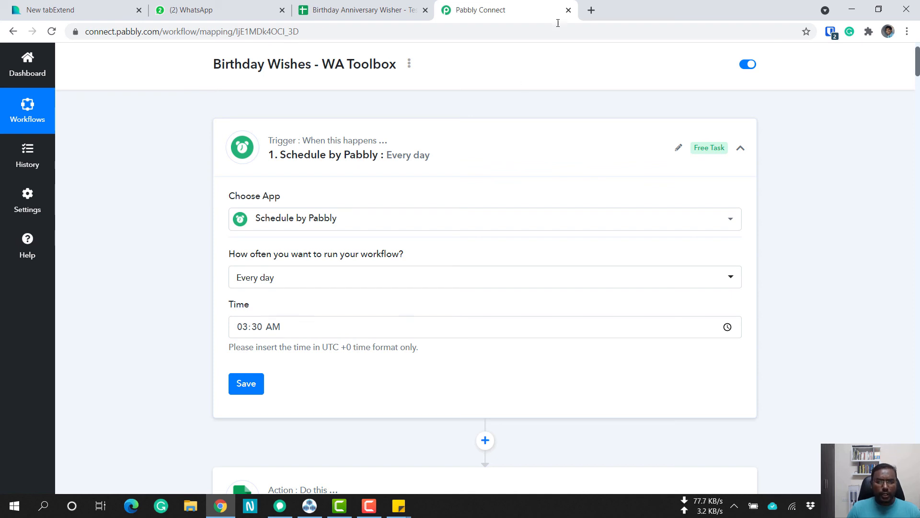
# Search Google for "utc time now" in a new browser tab and return to the Schedule by Pabbly trigger.
pyautogui.click(592, 10)
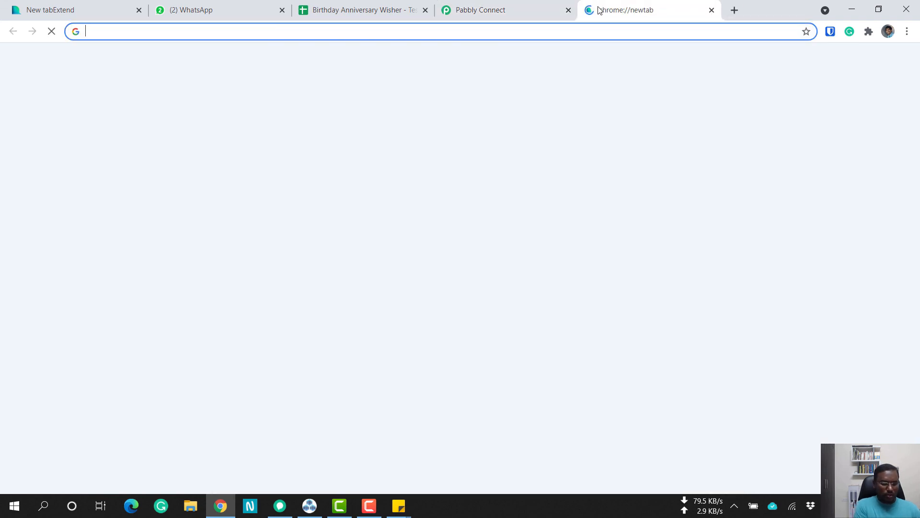
pyautogui.write('ut')
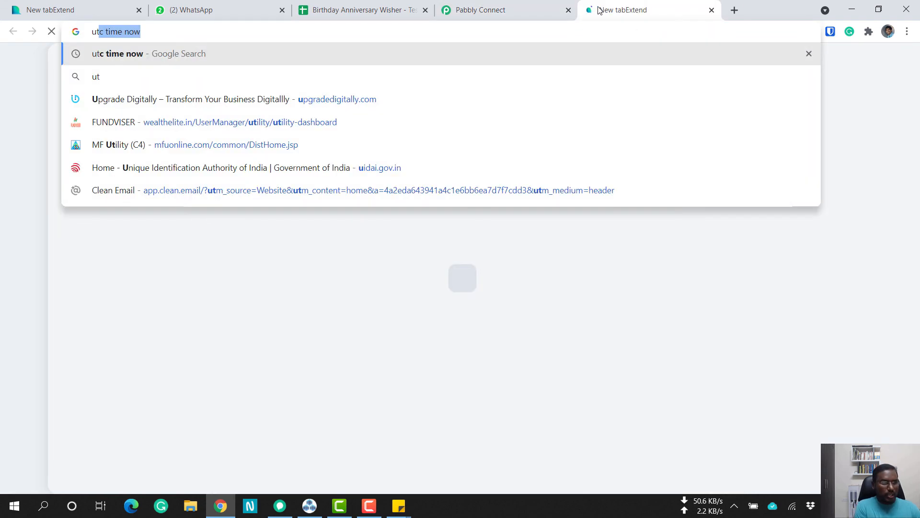
pyautogui.write('c')
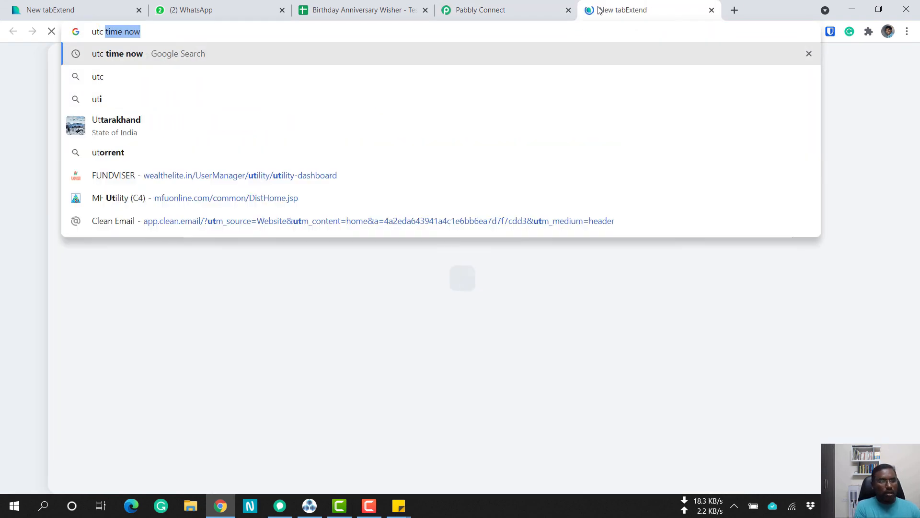
pyautogui.press('Return')
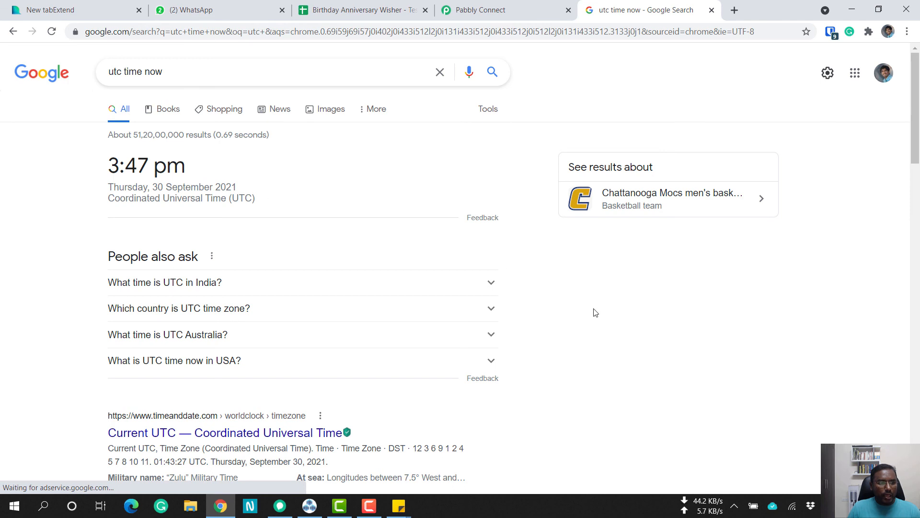
pyautogui.click(499, 5)
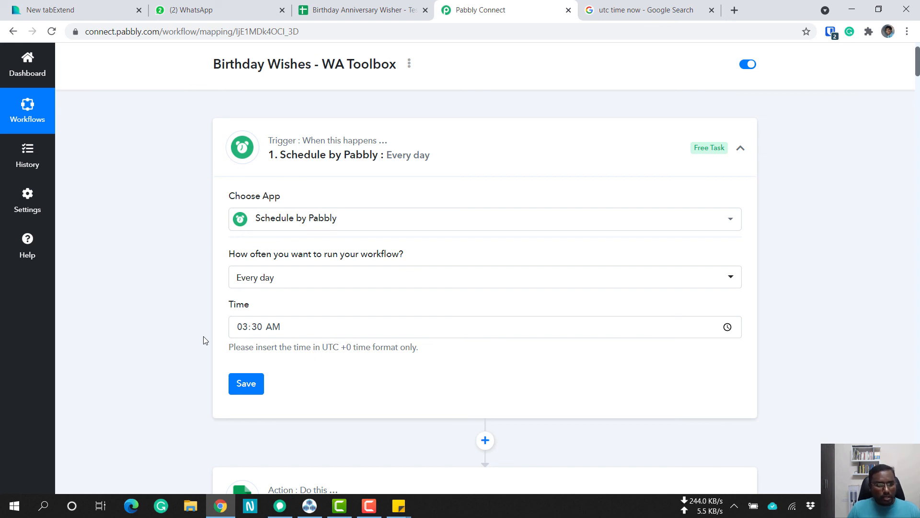
# Switch to WhatsApp Web, search the chats for "my ai" and open the matching chat to view the sent birthday wishes.
pyautogui.click(177, 10)
pyautogui.click(160, 105)
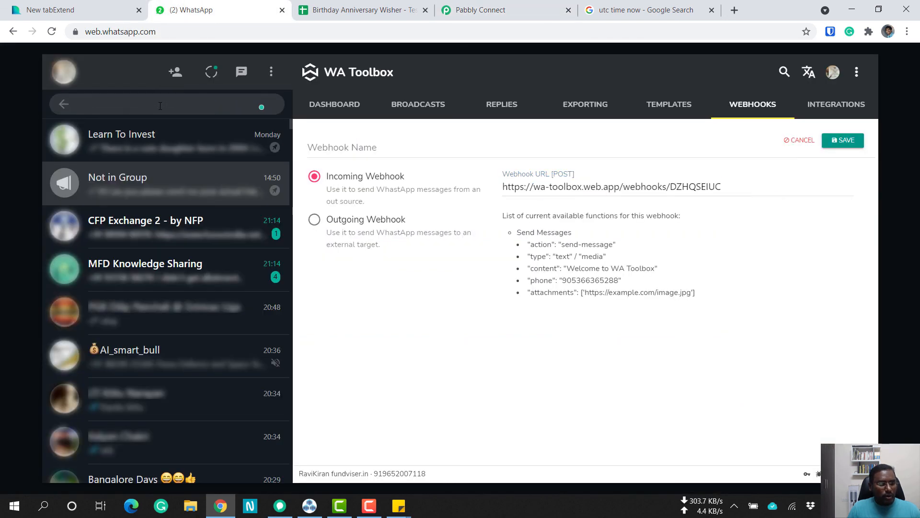
pyautogui.write('my a')
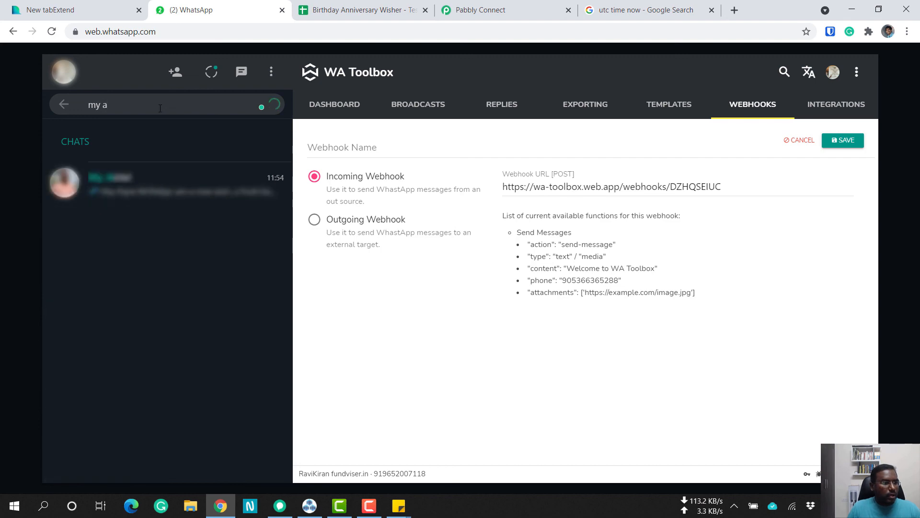
pyautogui.write('i')
pyautogui.click(180, 198)
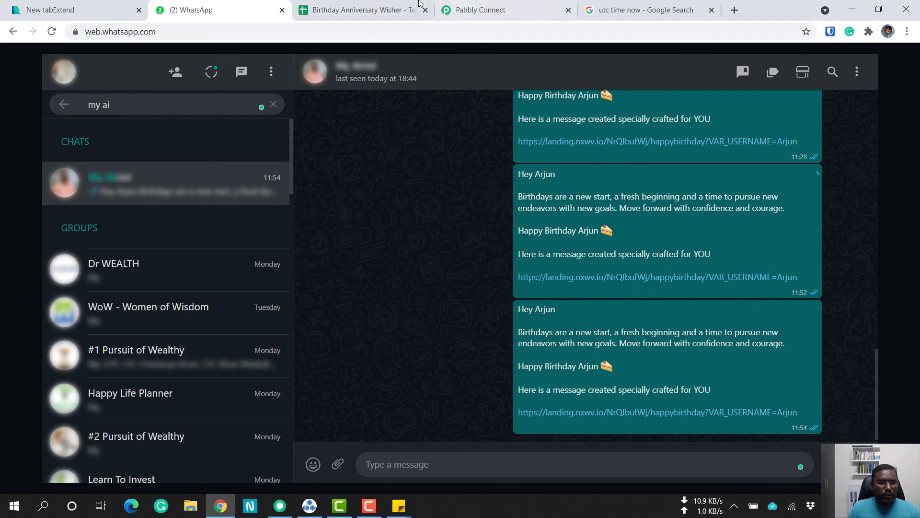
# Review the contact list in Sheet1 of the Birthday Anniversary Wisher spreadsheet and return to the WhatsApp chat with the birthday wishes.
pyautogui.click(364, 10)
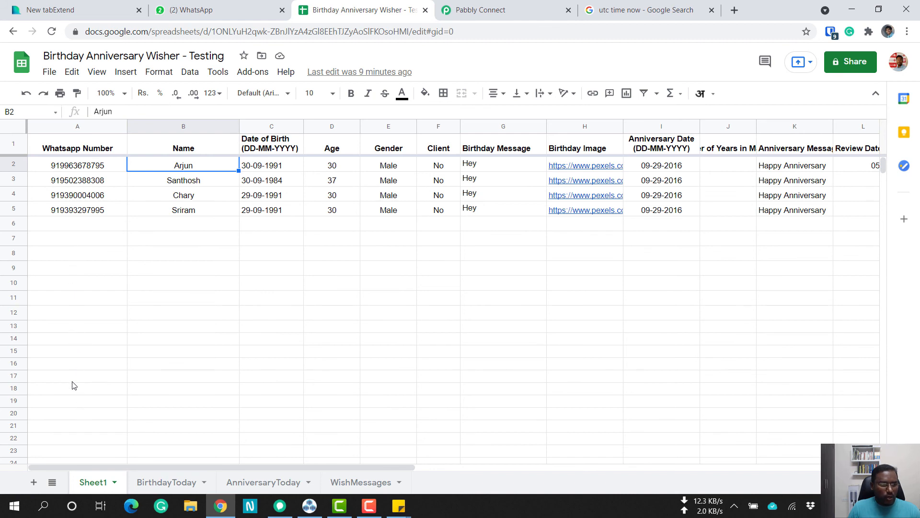
pyautogui.click(66, 230)
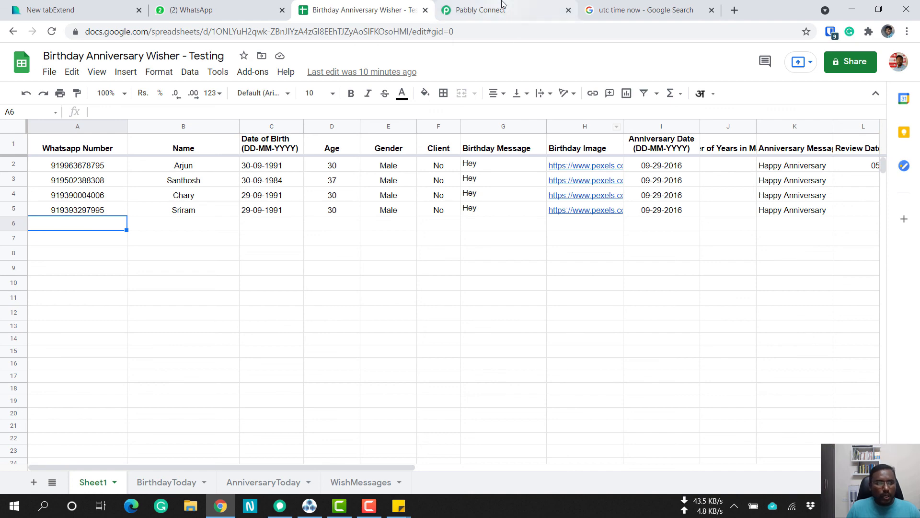
pyautogui.click(244, 4)
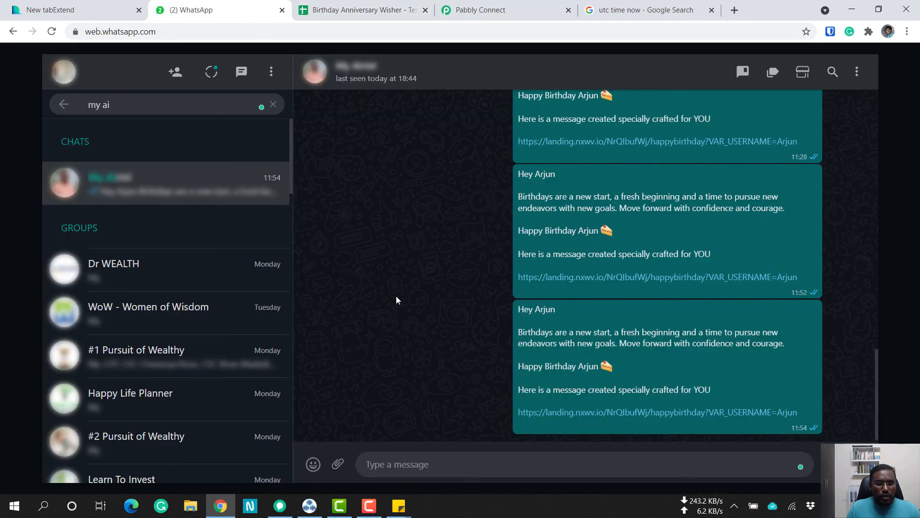